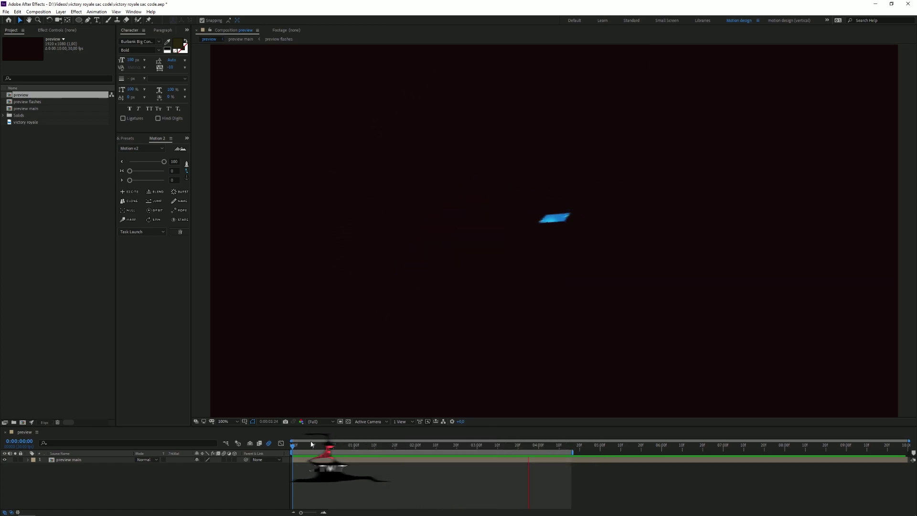
Create a composition named main and add the victory royale image to it.
{"action": "left_click", "coordinate": [39, 11]}
{"action": "left_click", "coordinate": [48, 18]}
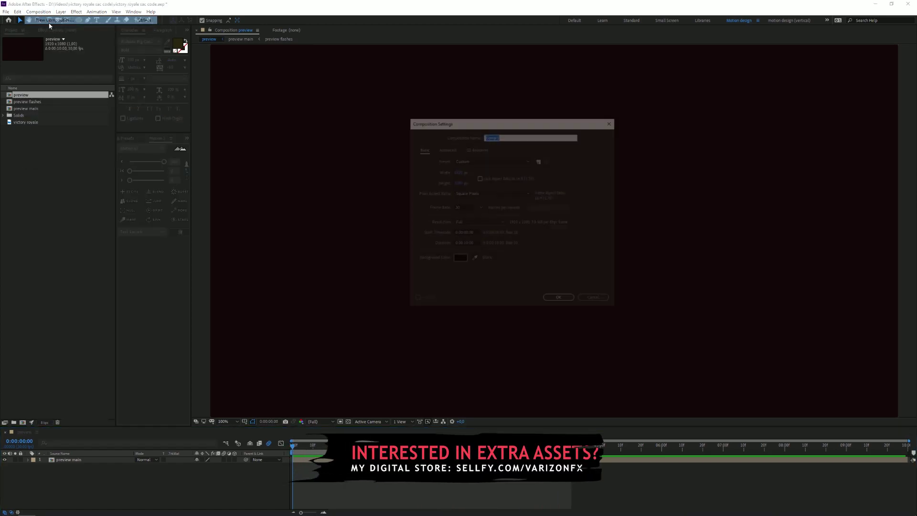
{"action": "type", "text": "main"}
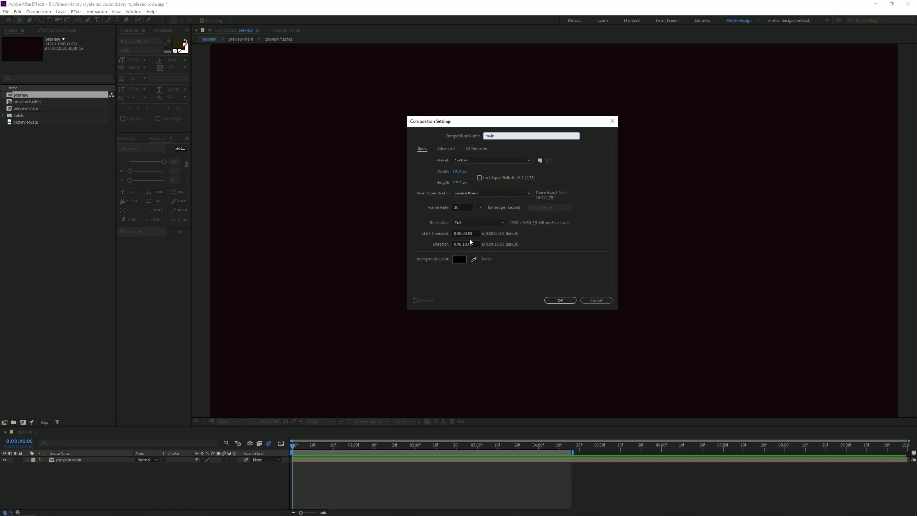
{"action": "left_click", "coordinate": [561, 300]}
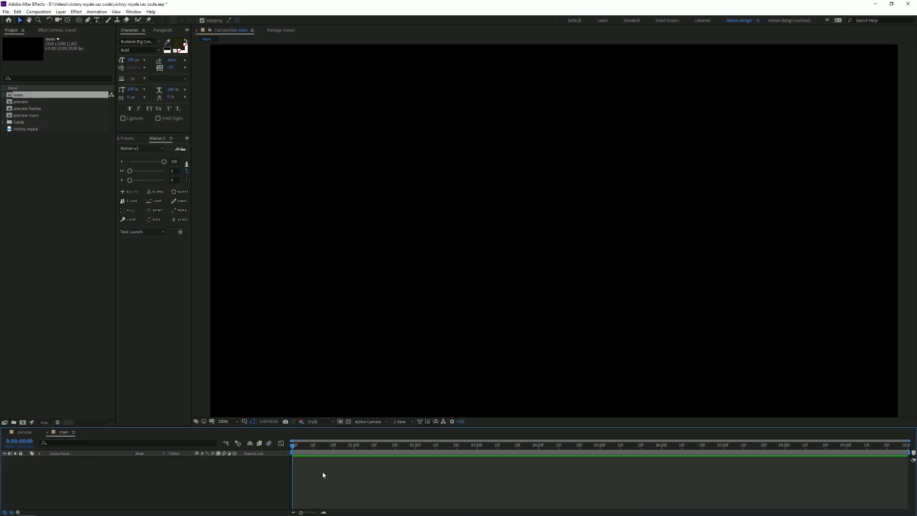
{"action": "left_click_drag", "start_coordinate": [31, 129], "coordinate": [114, 469]}
{"action": "left_click", "coordinate": [489, 198]}
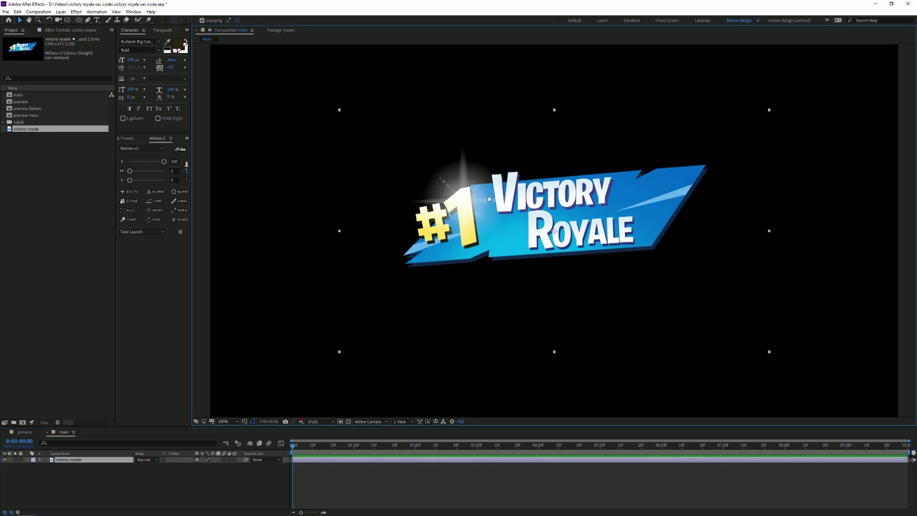
Trace the blue banner's jagged outline, without its dark shadow, as a closed white-filled shape using the Pen tool.
{"action": "left_click", "coordinate": [225, 476]}
{"action": "scroll", "coordinate": [234, 306], "scroll_direction": "up", "scroll_amount": 1}
{"action": "key", "text": "space"}
{"action": "scroll", "coordinate": [417, 279], "scroll_direction": "up", "scroll_amount": 1}
{"action": "left_click_drag", "start_coordinate": [235, 291], "coordinate": [406, 274]}
{"action": "scroll", "coordinate": [407, 278], "scroll_direction": "down", "scroll_amount": 1}
{"action": "left_click_drag", "start_coordinate": [422, 310], "coordinate": [341, 299]}
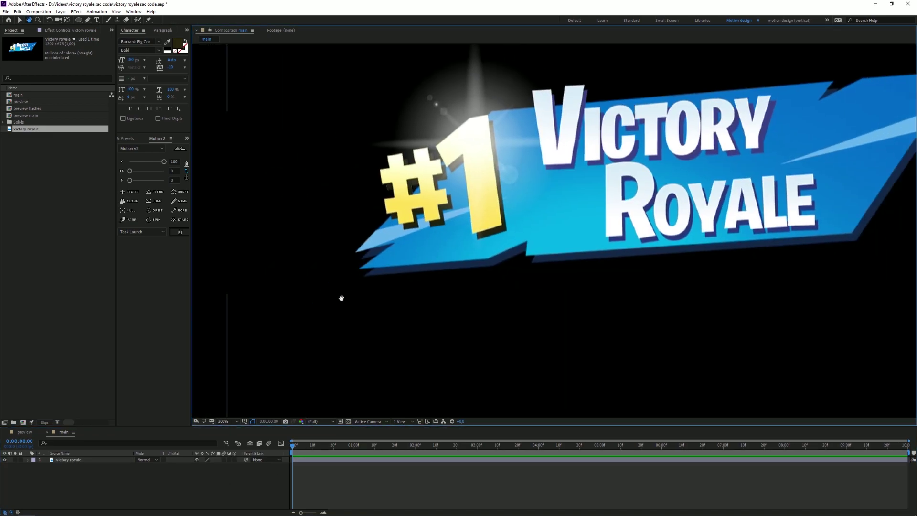
{"action": "key", "text": "g"}
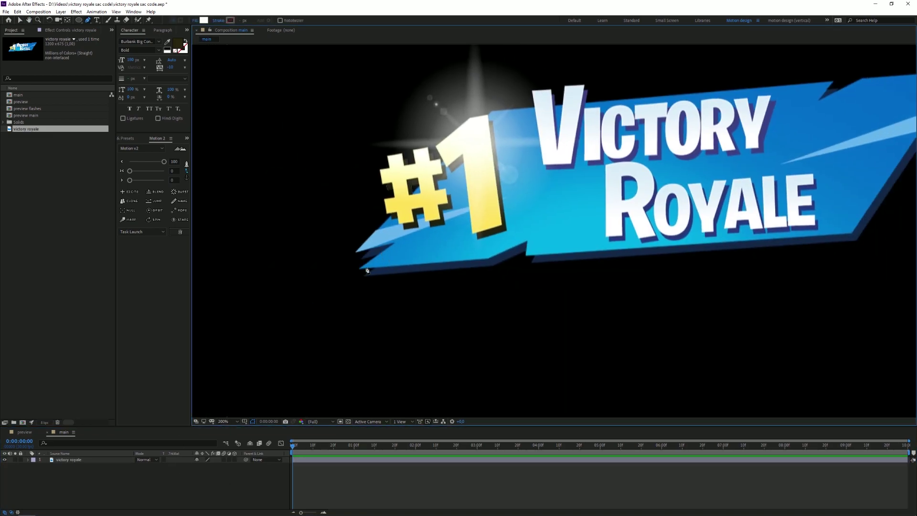
{"action": "scroll", "coordinate": [367, 271], "scroll_direction": "up", "scroll_amount": 1}
{"action": "key", "text": "space"}
{"action": "left_click_drag", "start_coordinate": [368, 267], "coordinate": [516, 292]}
{"action": "scroll", "coordinate": [428, 295], "scroll_direction": "down", "scroll_amount": 2}
{"action": "key", "text": "space"}
{"action": "scroll", "coordinate": [511, 241], "scroll_direction": "up", "scroll_amount": 1}
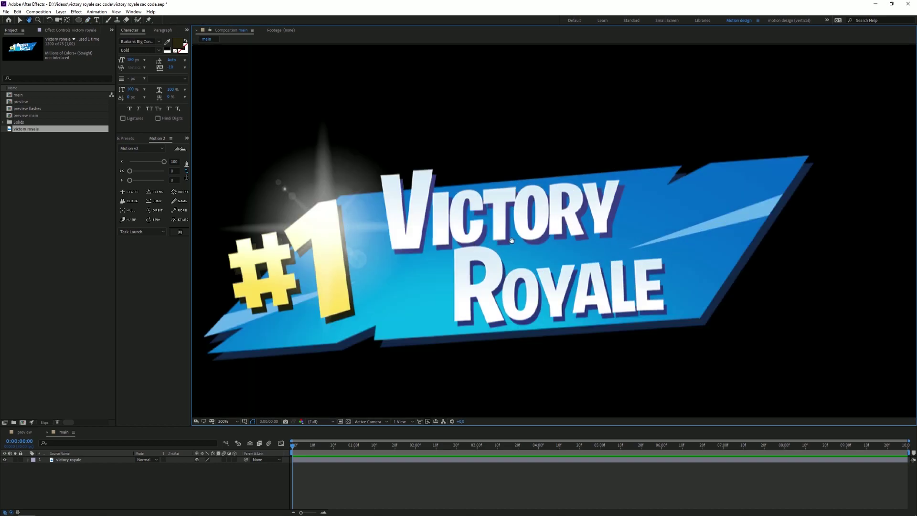
{"action": "scroll", "coordinate": [210, 354], "scroll_direction": "up", "scroll_amount": 2}
{"action": "left_click_drag", "start_coordinate": [211, 353], "coordinate": [300, 304]}
{"action": "left_click", "coordinate": [294, 300]}
{"action": "key", "text": "space"}
{"action": "mouse_move", "coordinate": [676, 284]}
{"action": "left_mouse_down"}
{"action": "mouse_move", "coordinate": [435, 288]}
{"action": "mouse_move", "coordinate": [683, 250]}
{"action": "mouse_move", "coordinate": [608, 246]}
{"action": "mouse_move", "coordinate": [528, 268]}
{"action": "mouse_move", "coordinate": [743, 249]}
{"action": "mouse_move", "coordinate": [452, 258]}
{"action": "left_mouse_up"}
{"action": "key", "text": "g"}
{"action": "left_click", "coordinate": [454, 254]}
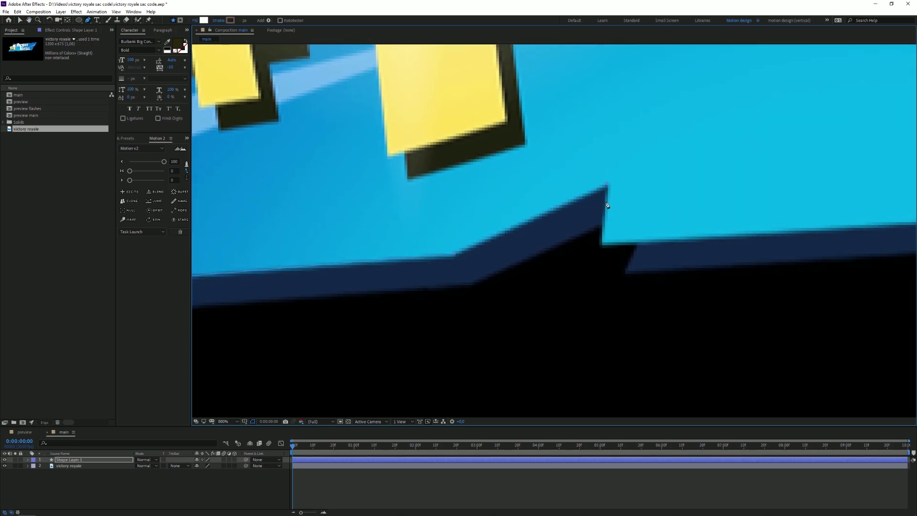
{"action": "key", "text": "space"}
{"action": "left_click_drag", "start_coordinate": [615, 220], "coordinate": [292, 277]}
{"action": "left_click_drag", "start_coordinate": [661, 234], "coordinate": [262, 260]}
{"action": "left_click_drag", "start_coordinate": [707, 250], "coordinate": [335, 252]}
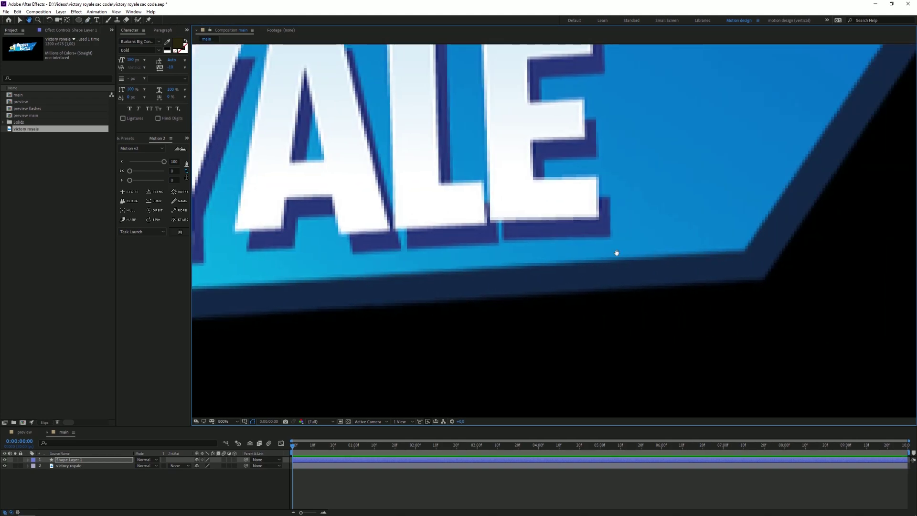
{"action": "left_click", "coordinate": [746, 255]}
{"action": "key", "text": "v"}
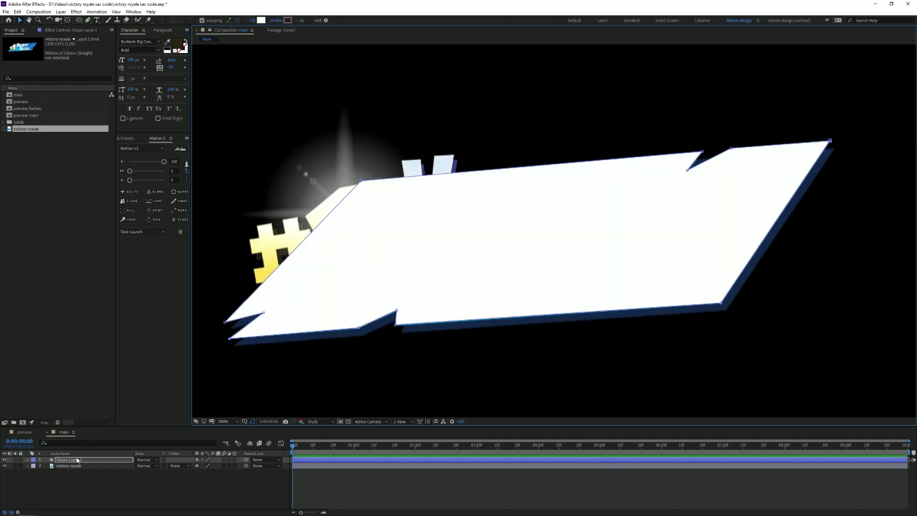
Duplicate the banner shape layer and rename the upper copy top and the lower one bottom.
{"action": "left_click", "coordinate": [78, 461]}
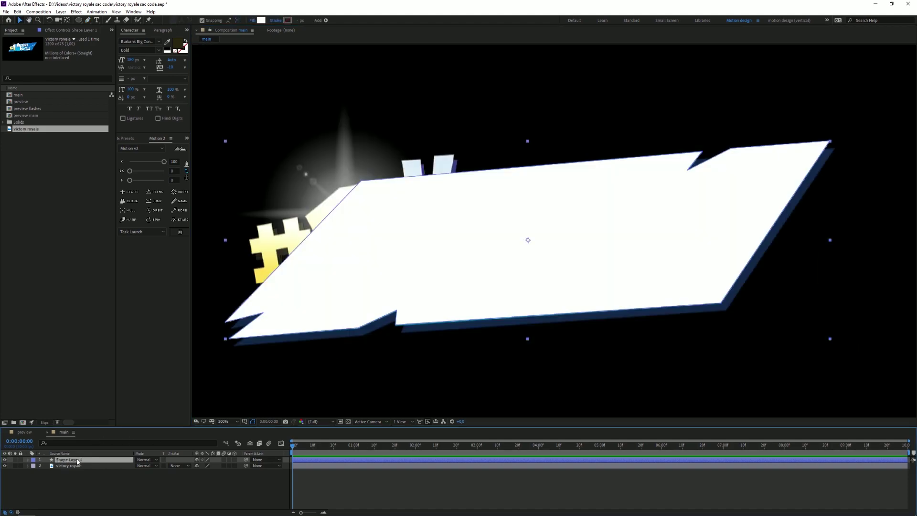
{"action": "key", "text": "ctrl+d"}
{"action": "key", "text": "Return"}
{"action": "type", "text": "top"}
{"action": "key", "text": "Return"}
{"action": "left_click", "coordinate": [67, 465]}
{"action": "key", "text": "Return"}
{"action": "type", "text": "bottom"}
{"action": "key", "text": "Return"}
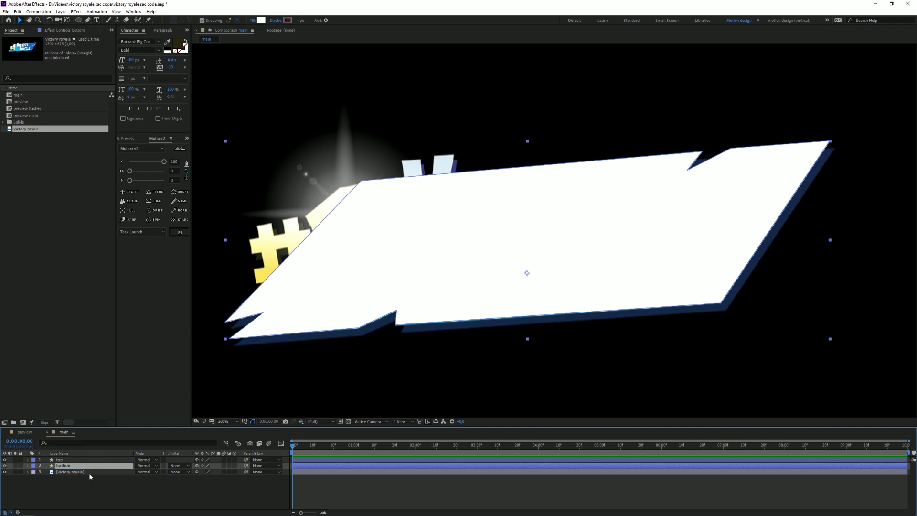
Move the victory royale layer above both shapes and fill the top layer with blue sampled from the banner.
{"action": "left_click_drag", "start_coordinate": [71, 473], "coordinate": [81, 458]}
{"action": "left_click", "coordinate": [64, 467]}
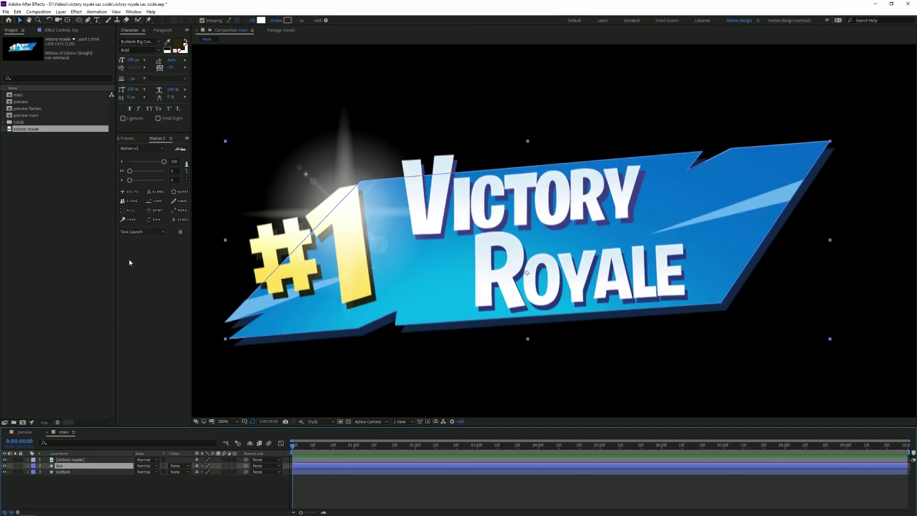
{"action": "left_click", "coordinate": [262, 21]}
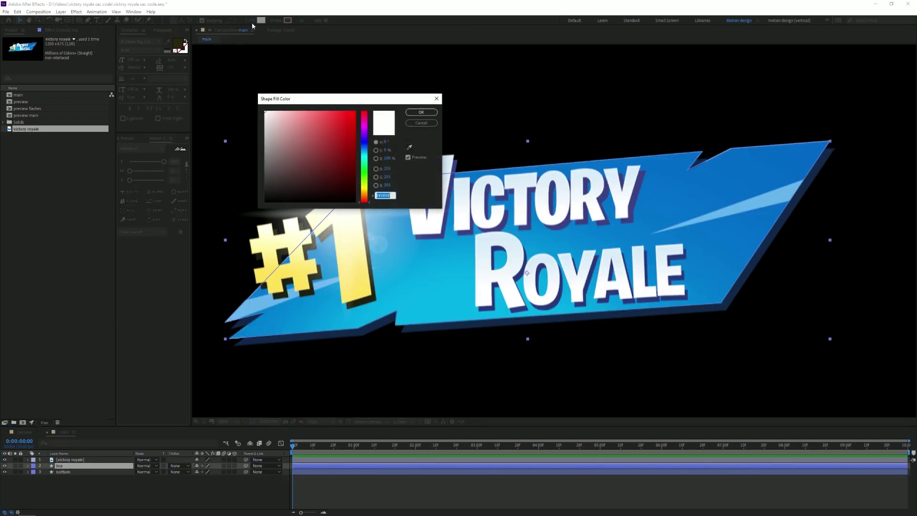
{"action": "left_click", "coordinate": [409, 148]}
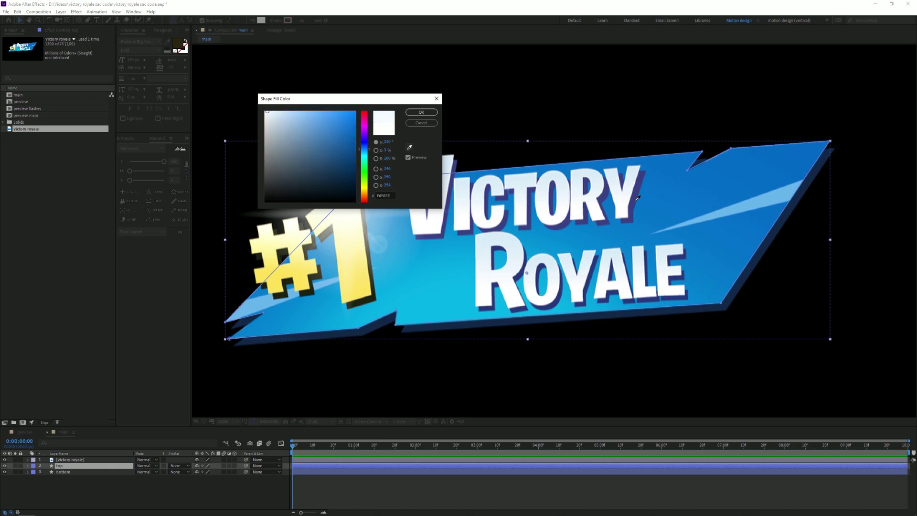
{"action": "left_click", "coordinate": [668, 203]}
{"action": "left_click", "coordinate": [421, 112]}
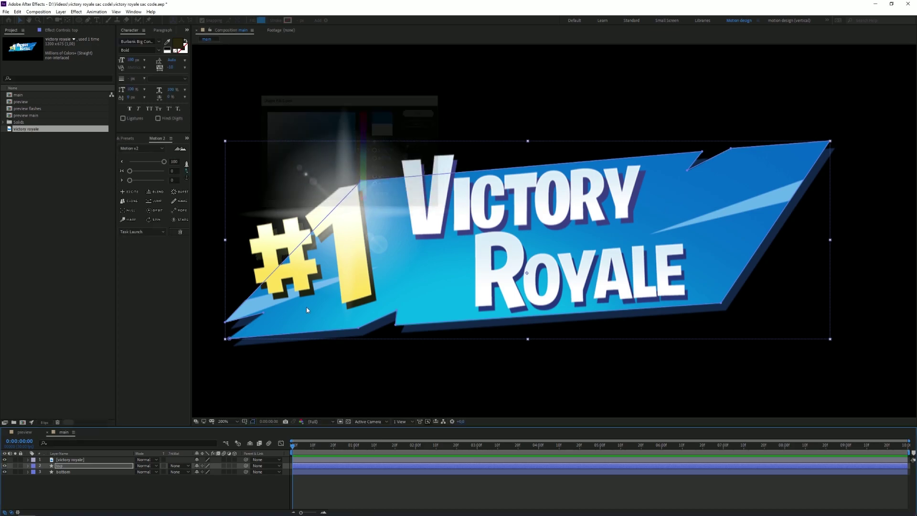
Fill the bottom layer with the dark navy sampled from the banner's shadow, and hide the victory royale layer.
{"action": "left_click", "coordinate": [262, 21]}
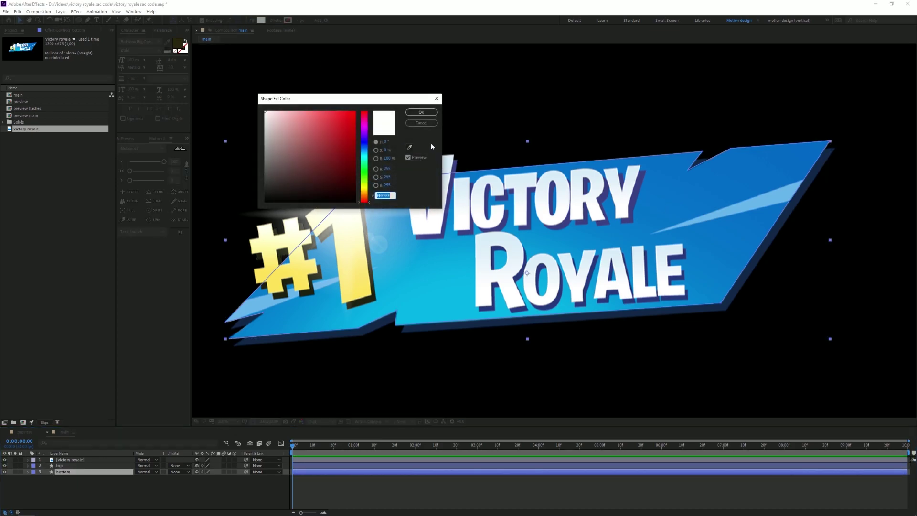
{"action": "left_click", "coordinate": [410, 148]}
{"action": "left_click", "coordinate": [415, 328]}
{"action": "left_click", "coordinate": [422, 113]}
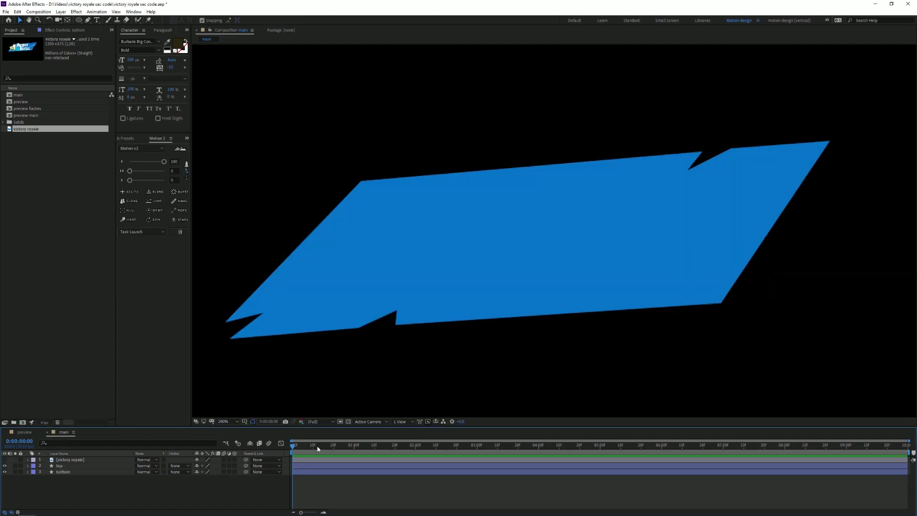
Offset the bottom layer slightly down and to the right so it forms the banner's shadow edge.
{"action": "left_click_drag", "start_coordinate": [307, 446], "coordinate": [371, 447]}
{"action": "left_click", "coordinate": [70, 472]}
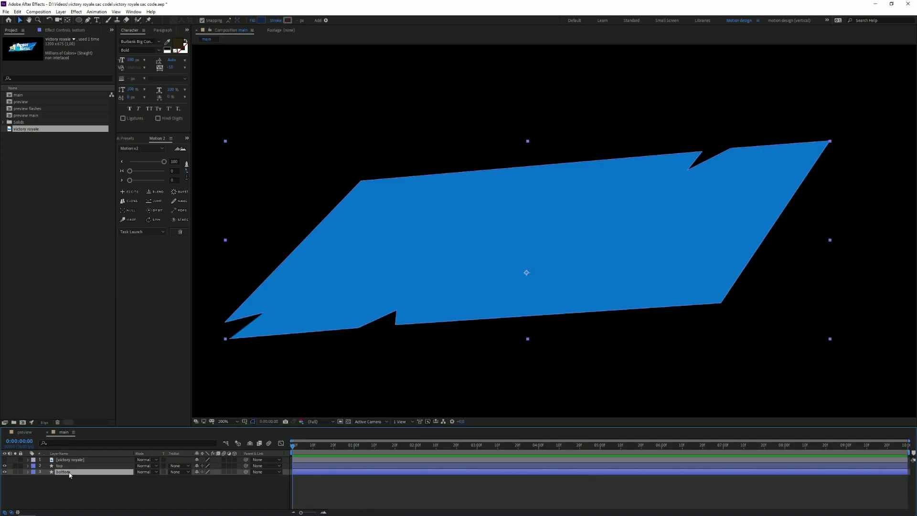
{"action": "key", "text": "shift+Down"}
{"action": "key", "text": "shift+Right"}
{"action": "key", "text": "shift+Down"}
{"action": "key", "text": "shift+Right"}
Keyframe the top layer's Scale from 0% at the start to 100% at frame 10.
{"action": "left_click", "coordinate": [81, 466]}
{"action": "key", "text": "s"}
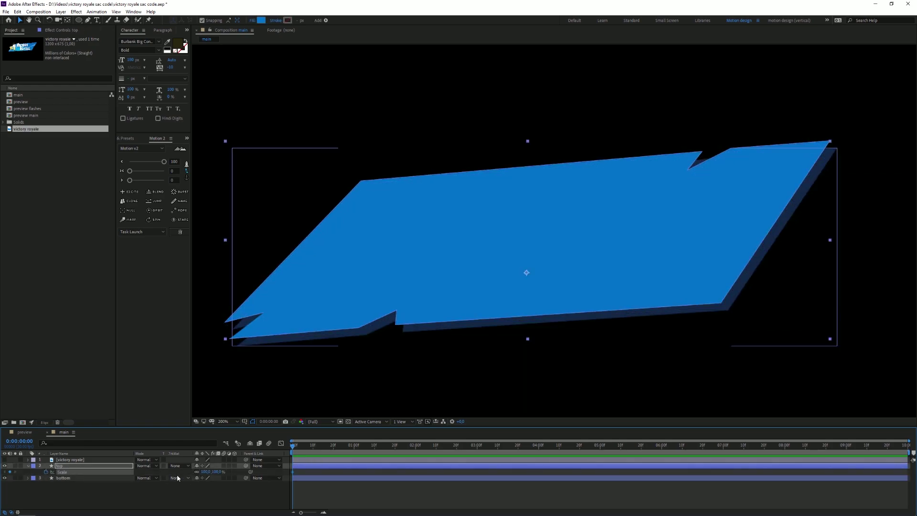
{"action": "left_click", "coordinate": [218, 471]}
{"action": "type", "text": "00"}
{"action": "key", "text": "Return"}
{"action": "key", "text": "shift+Page_Down"}
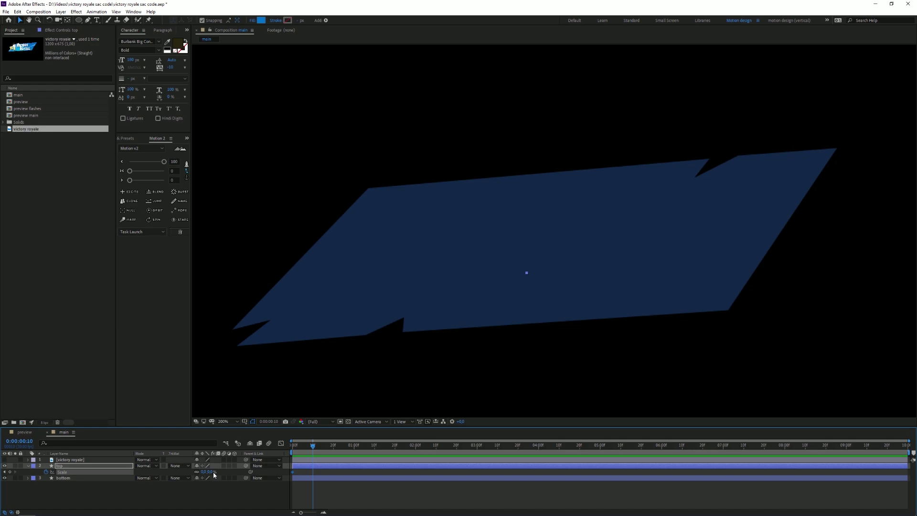
{"action": "left_click", "coordinate": [211, 472]}
{"action": "type", "text": "100"}
{"action": "key", "text": "Return"}
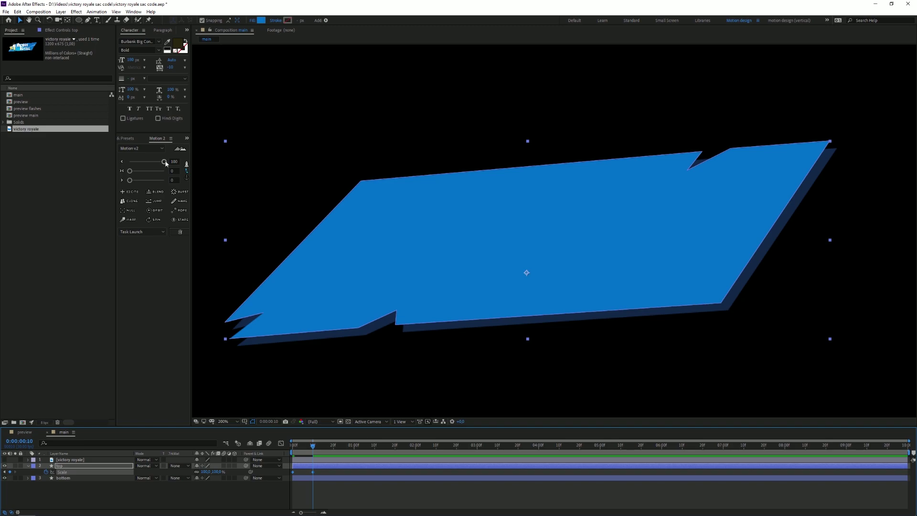
Ease the top layer's Scale keyframes at 100, apply Motion 2's Excite to them and set Scale - Friction to 80.
{"action": "left_click_drag", "start_coordinate": [159, 163], "coordinate": [182, 168]}
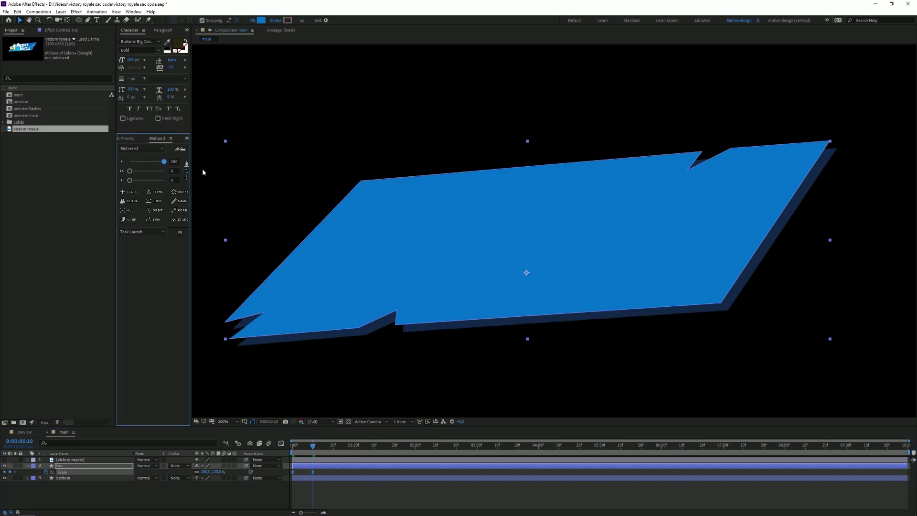
{"action": "left_click", "coordinate": [134, 192]}
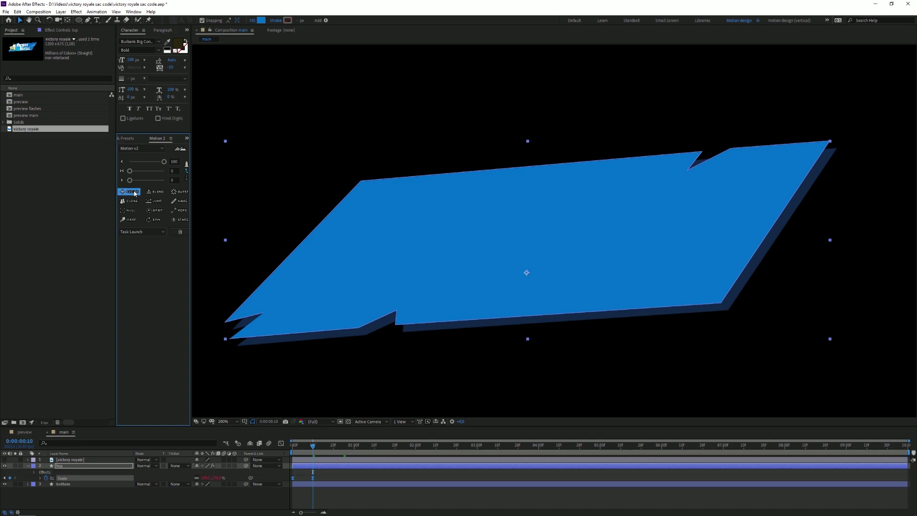
{"action": "left_click", "coordinate": [58, 30]}
{"action": "left_click", "coordinate": [68, 75]}
{"action": "type", "text": "8"}
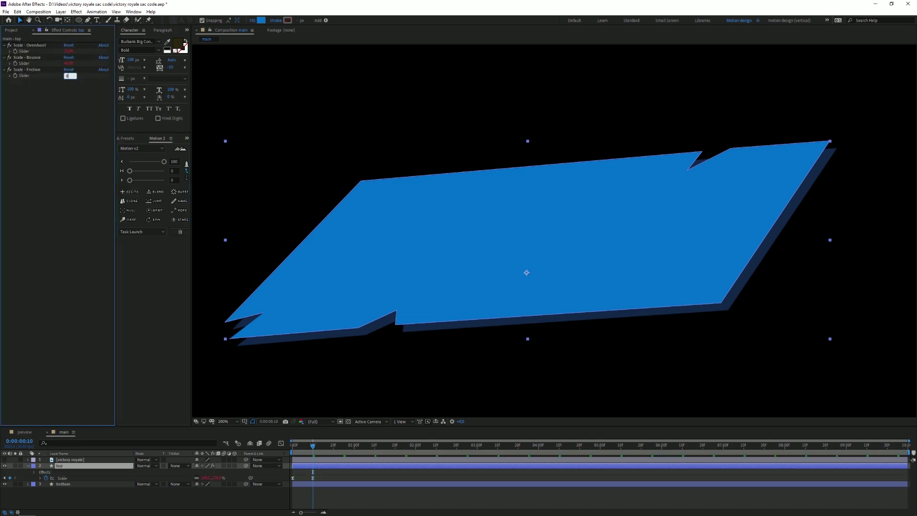
{"action": "type", "text": "0"}
{"action": "key", "text": "Return"}
{"action": "left_click", "coordinate": [217, 438]}
{"action": "key", "text": "space"}
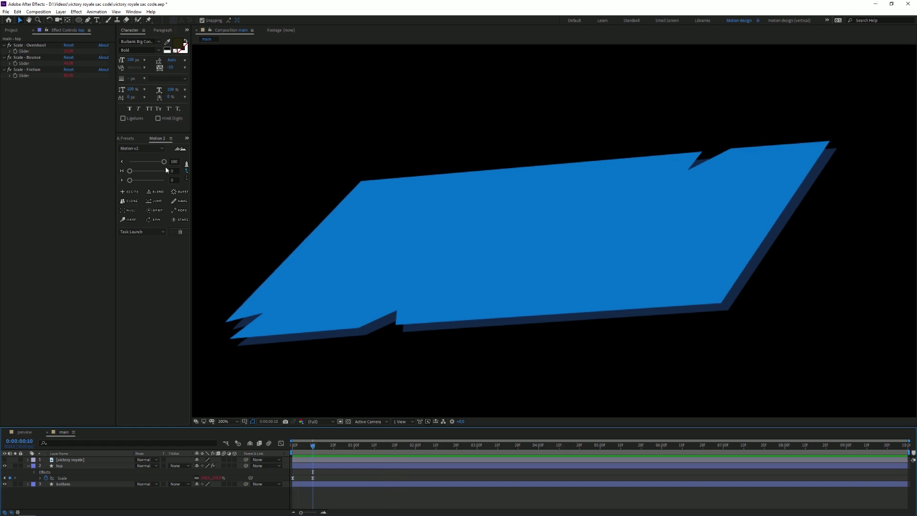
Adjust the top layer's Scale - Overshoot value and play back the bounce animation.
{"action": "left_click", "coordinate": [71, 51]}
{"action": "key", "text": "Return"}
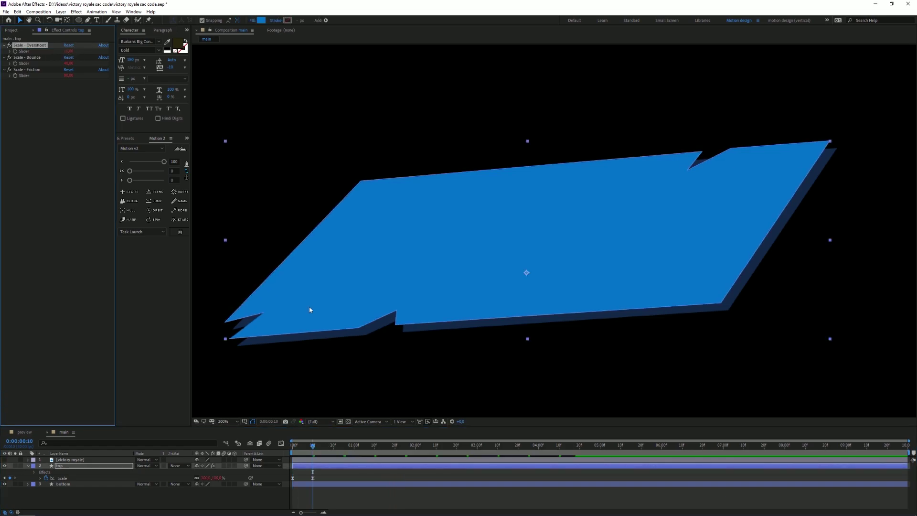
{"action": "left_click", "coordinate": [307, 453]}
{"action": "key", "text": "space"}
{"action": "left_click_drag", "start_coordinate": [317, 454], "coordinate": [362, 444]}
{"action": "key", "text": "space"}
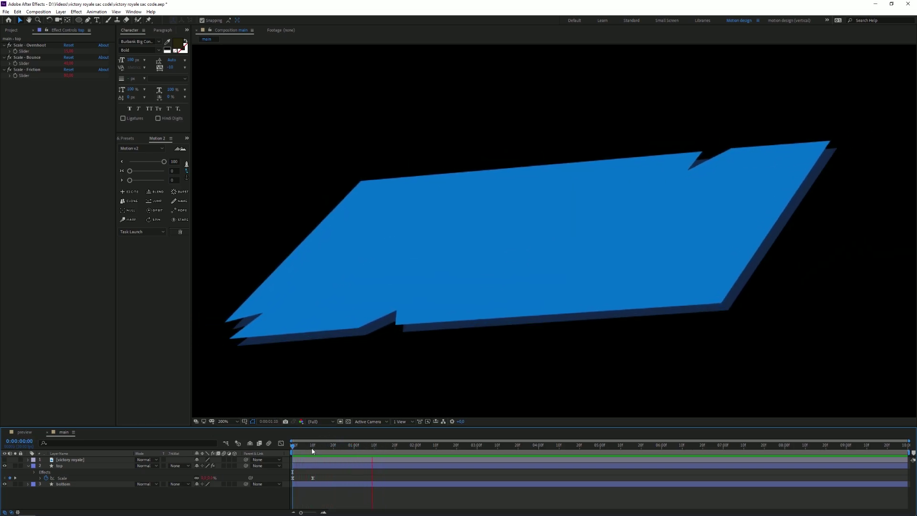
{"action": "key", "text": "space"}
Copy the top layer's Scale keyframes to the bottom layer, starting about 3 frames after the composition's beginning.
{"action": "left_click_drag", "start_coordinate": [337, 483], "coordinate": [280, 478]}
{"action": "left_click", "coordinate": [75, 485]}
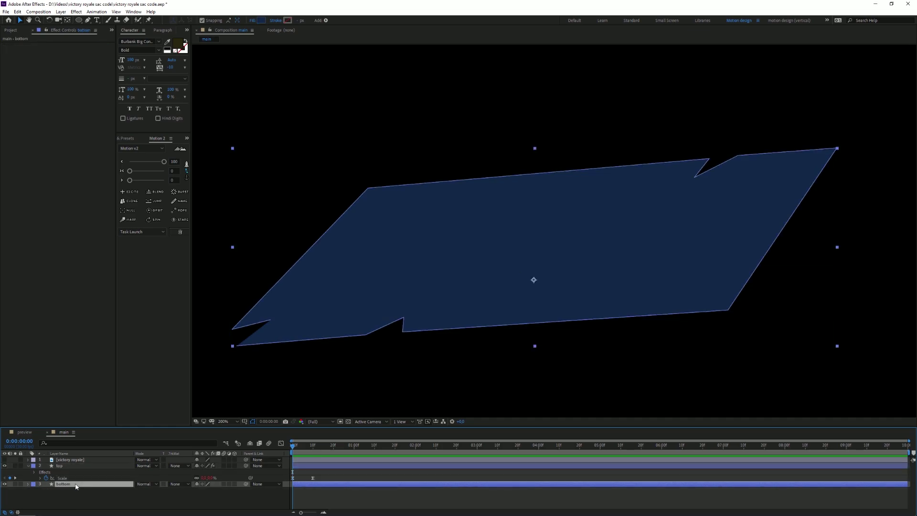
{"action": "key", "text": "space"}
{"action": "left_click", "coordinate": [277, 490]}
{"action": "key", "text": "space"}
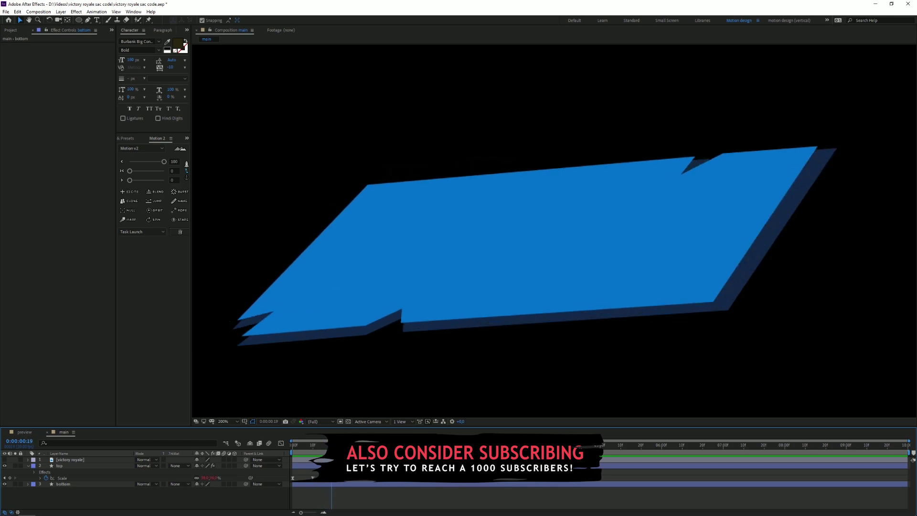
{"action": "left_click", "coordinate": [73, 483]}
{"action": "key", "text": "u"}
{"action": "left_click_drag", "start_coordinate": [301, 448], "coordinate": [293, 445]}
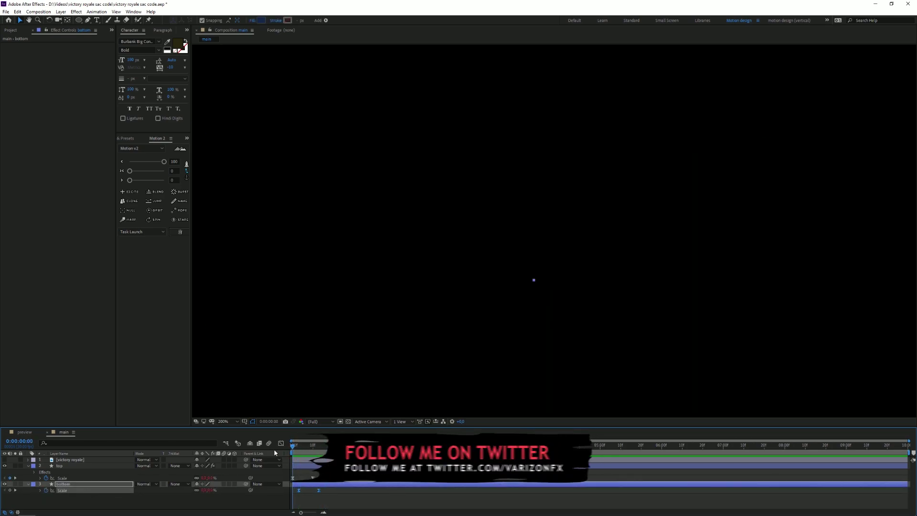
Apply Motion 2's Excite to the bottom layer's Scale keyframes, set its friction to 80 and preview the animation.
{"action": "left_click", "coordinate": [131, 192]}
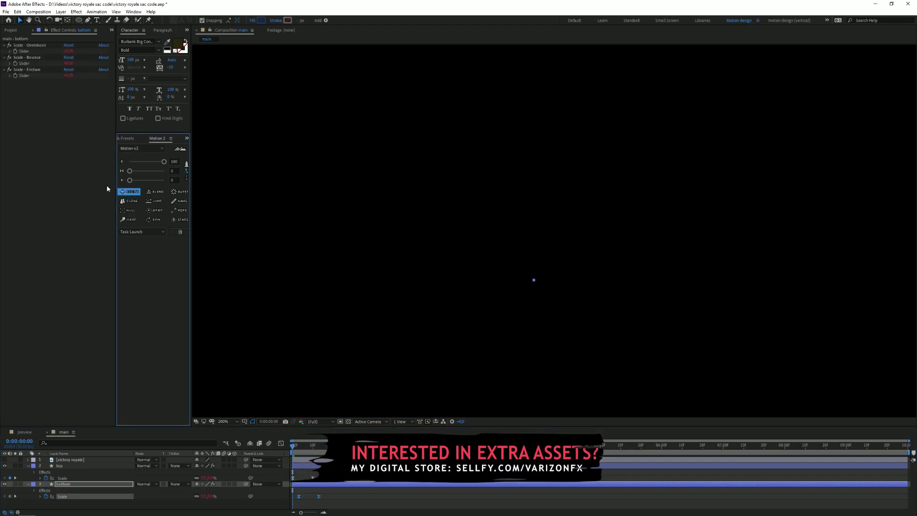
{"action": "left_click", "coordinate": [70, 76]}
{"action": "type", "text": "80"}
{"action": "key", "text": "Return"}
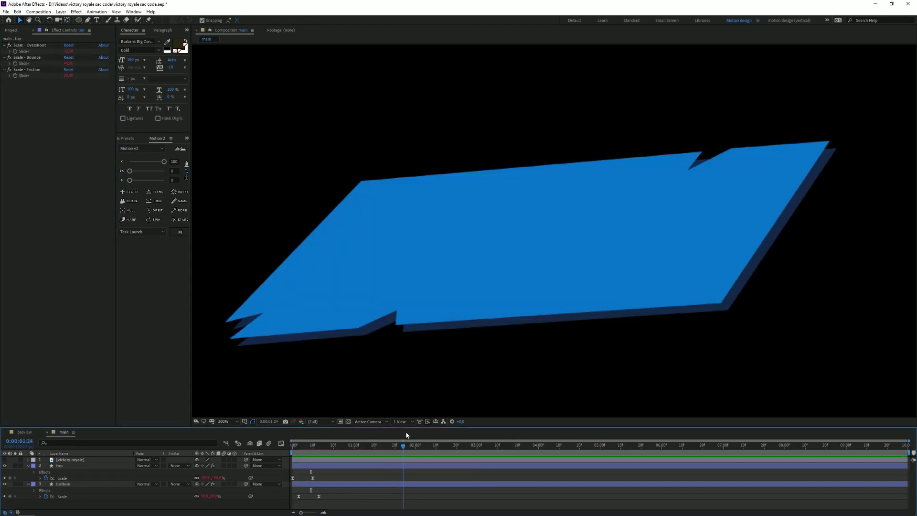
{"action": "key", "text": "space"}
Center the anchor points of the top and bottom layers with Motion 2 and play back the pop-in from the start.
{"action": "left_click", "coordinate": [400, 483]}
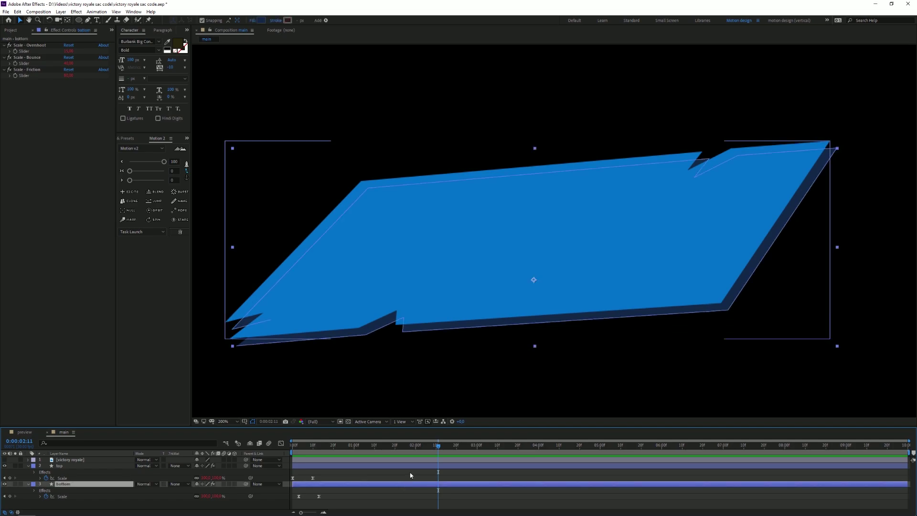
{"action": "left_click", "coordinate": [409, 467], "text": "shift"}
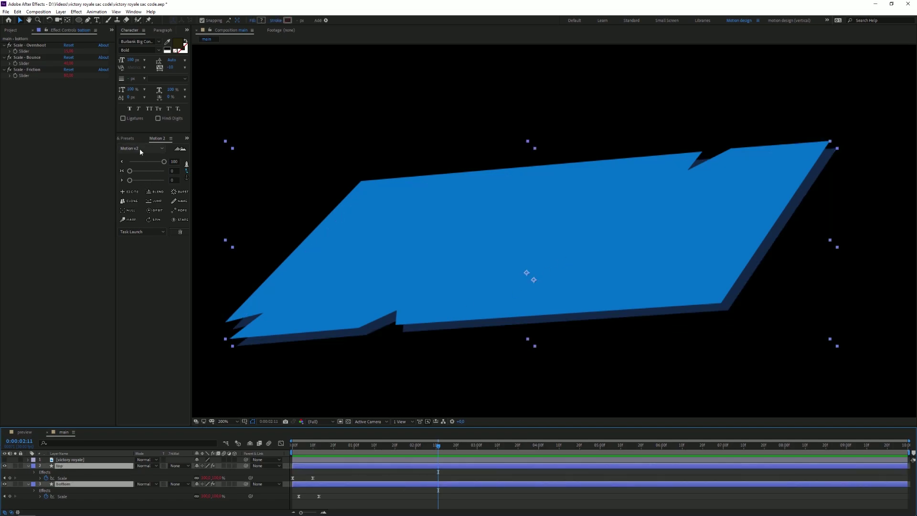
{"action": "left_click", "coordinate": [168, 170]}
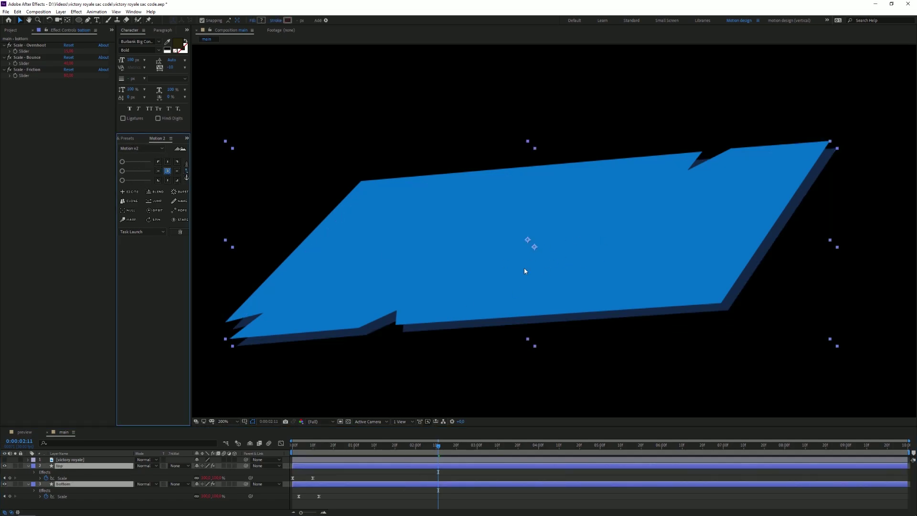
{"action": "left_click", "coordinate": [449, 503]}
{"action": "left_click_drag", "start_coordinate": [437, 445], "coordinate": [287, 457]}
{"action": "key", "text": "space"}
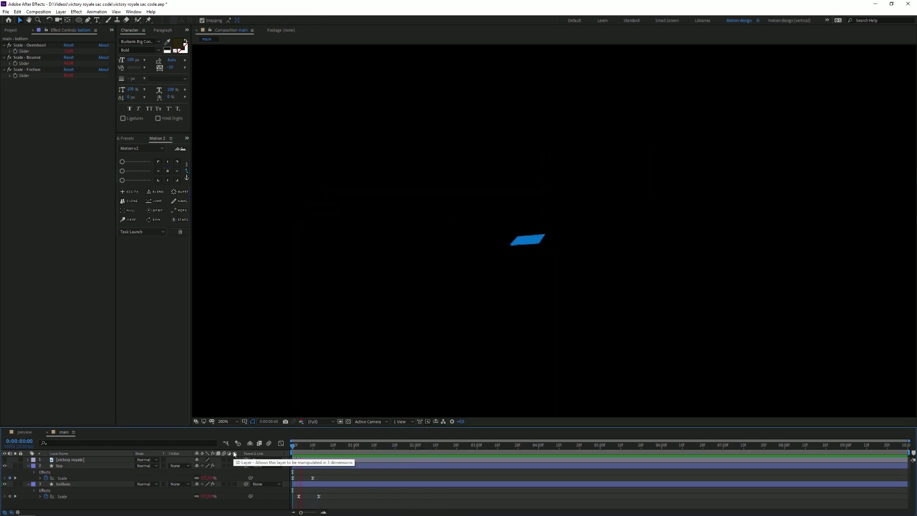
Draw pen shapes filled with ffffff over the reference banner's two light streaks, extending them past the banner's edges.
{"action": "left_click_drag", "start_coordinate": [400, 448], "coordinate": [466, 446]}
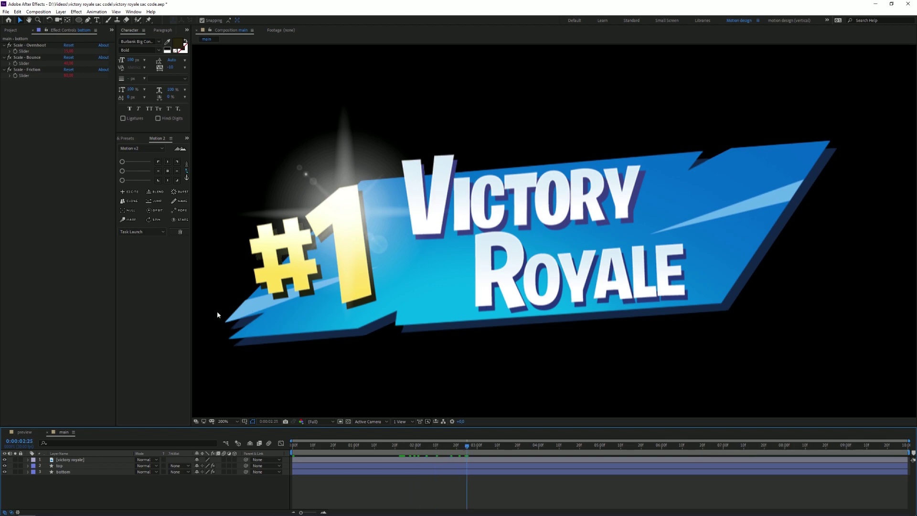
{"action": "scroll", "coordinate": [683, 212], "scroll_direction": "up", "scroll_amount": 2}
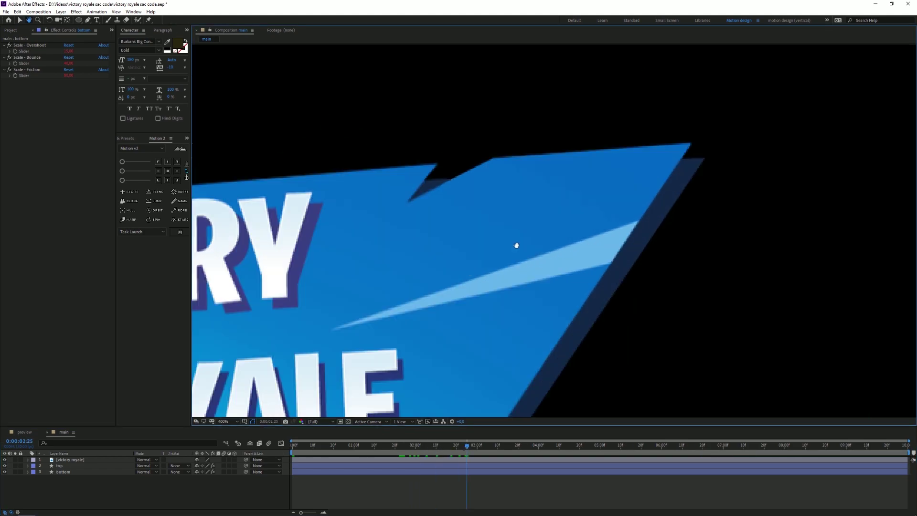
{"action": "key", "text": "g"}
{"action": "left_click", "coordinate": [205, 21]}
{"action": "type", "text": "ffffff"}
{"action": "key", "text": "Return"}
{"action": "left_click", "coordinate": [359, 272]}
{"action": "left_click", "coordinate": [714, 145]}
{"action": "left_click", "coordinate": [660, 207]}
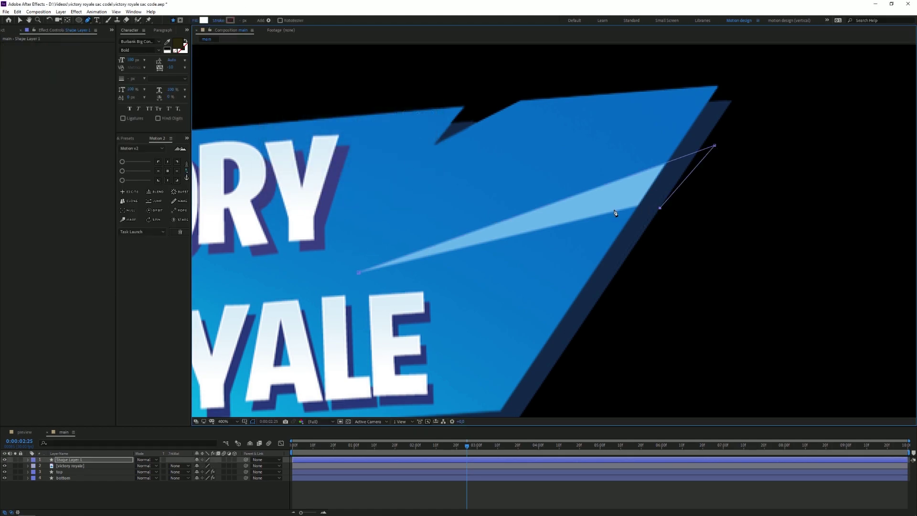
{"action": "left_click", "coordinate": [359, 273]}
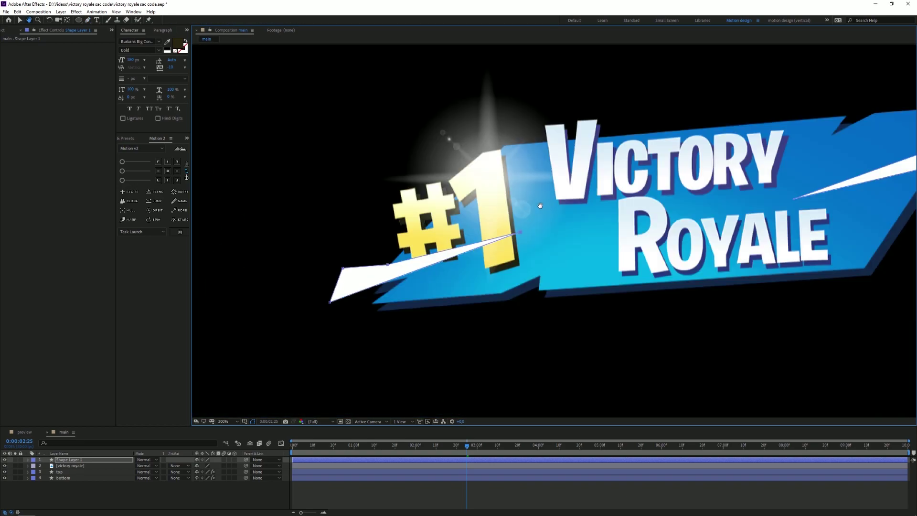
{"action": "left_click_drag", "start_coordinate": [524, 288], "coordinate": [440, 291]}
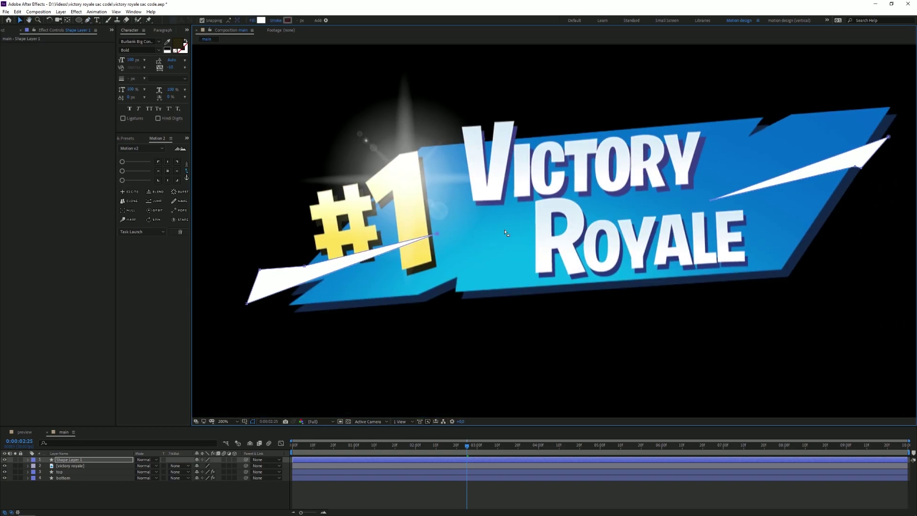
Draw a large white circle on a new shape layer, overlapping the banner's lower middle.
{"action": "left_click", "coordinate": [95, 504]}
{"action": "left_click", "coordinate": [79, 20]}
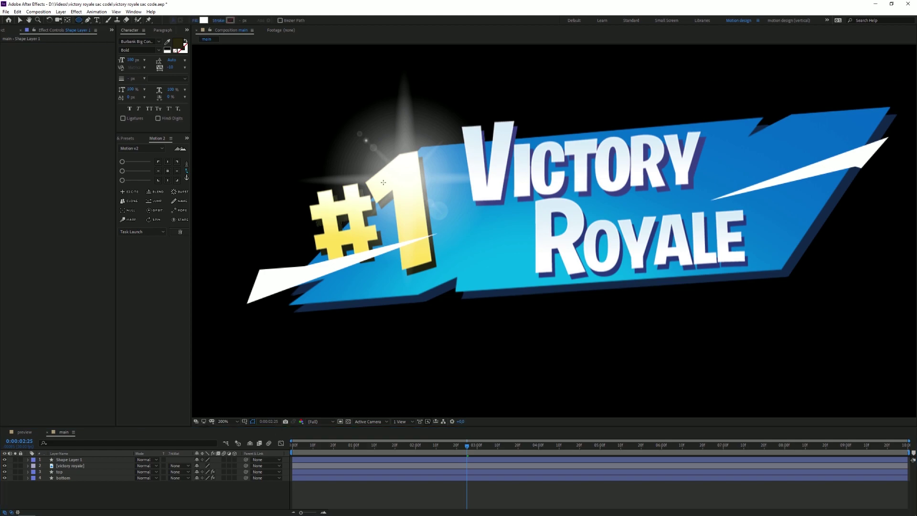
{"action": "mouse_move", "coordinate": [501, 277]}
{"action": "left_mouse_down"}
{"action": "mouse_move", "coordinate": [549, 270]}
{"action": "mouse_move", "coordinate": [647, 218]}
{"action": "left_mouse_up"}
{"action": "left_click_drag", "start_coordinate": [583, 229], "coordinate": [617, 277]}
{"action": "key", "text": "v"}
Apply Gaussian Blur to the circle layer and set its Blurriness to 250.
{"action": "left_click", "coordinate": [142, 138]}
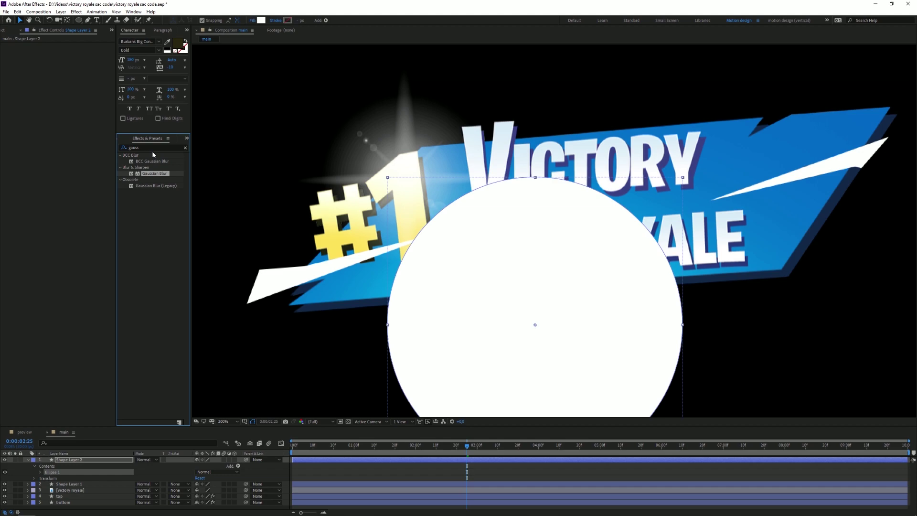
{"action": "left_click_drag", "start_coordinate": [154, 174], "coordinate": [86, 460]}
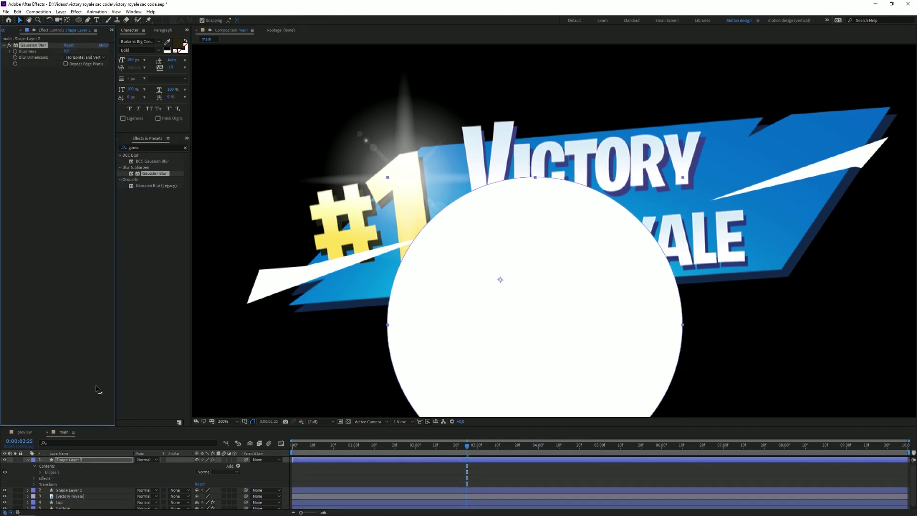
{"action": "left_click_drag", "start_coordinate": [66, 51], "coordinate": [906, 89]}
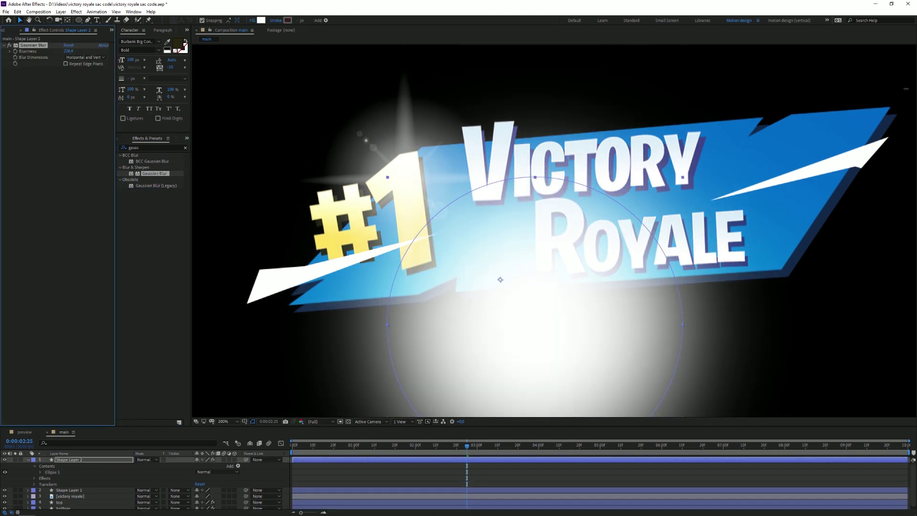
{"action": "left_click", "coordinate": [70, 50]}
{"action": "type", "text": "250"}
{"action": "key", "text": "Return"}
Pre-compose the circle layer and the streak layer together as "flashes".
{"action": "left_click", "coordinate": [70, 491]}
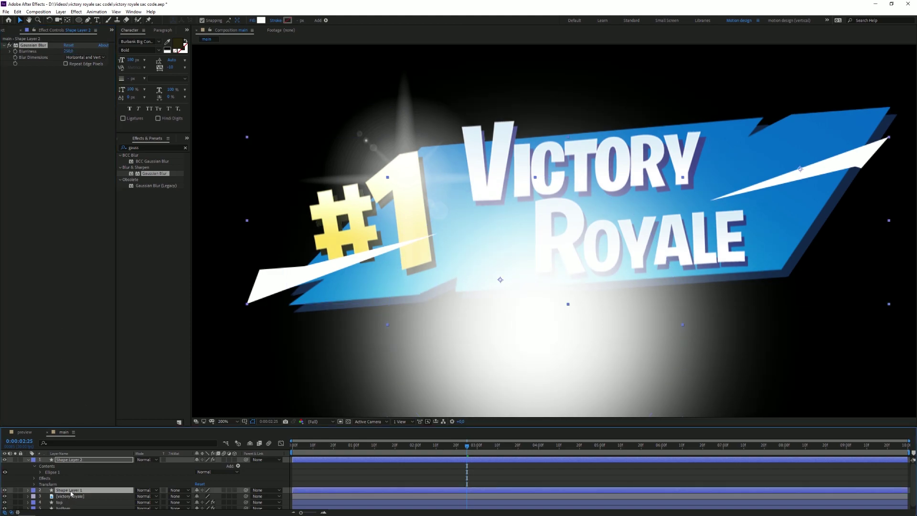
{"action": "right_click", "coordinate": [71, 494]}
{"action": "left_click", "coordinate": [84, 460]}
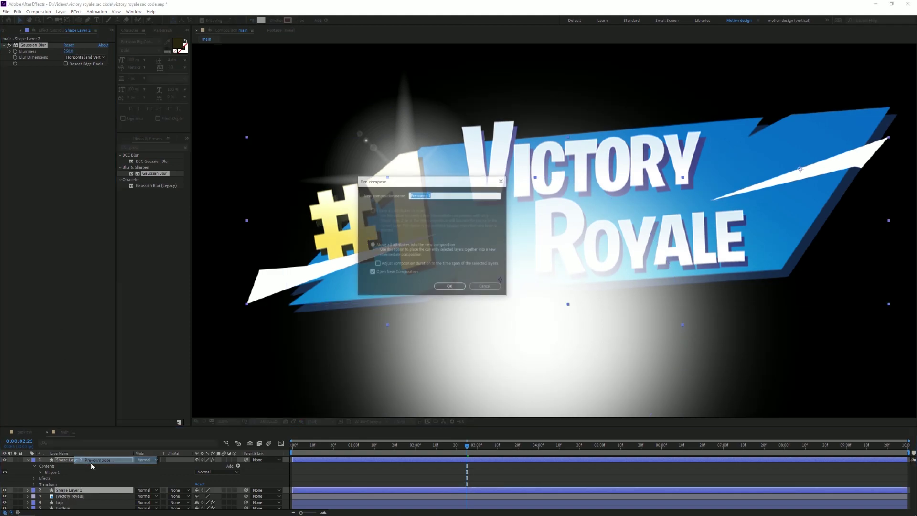
{"action": "type", "text": "flashes"}
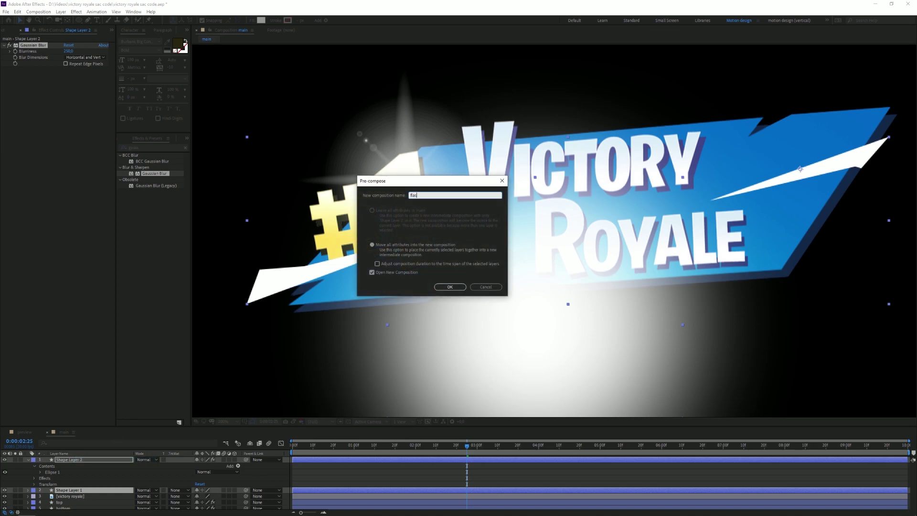
{"action": "key", "text": "Return"}
Return to the main composition, hide the victory royale reference and move it below all other layers.
{"action": "left_click", "coordinate": [63, 431]}
{"action": "left_click", "coordinate": [5, 466]}
{"action": "left_click_drag", "start_coordinate": [56, 466], "coordinate": [82, 485]}
{"action": "left_click", "coordinate": [84, 490]}
Set the flashes layer's blending mode to Overlay and its opacity to 80%.
{"action": "left_click", "coordinate": [70, 461]}
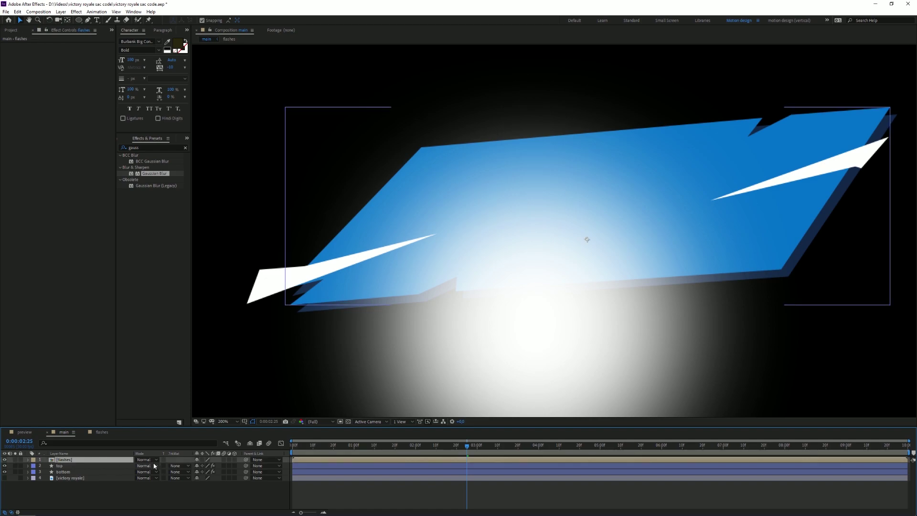
{"action": "left_click", "coordinate": [152, 459]}
{"action": "left_click", "coordinate": [165, 277]}
{"action": "key", "text": "t"}
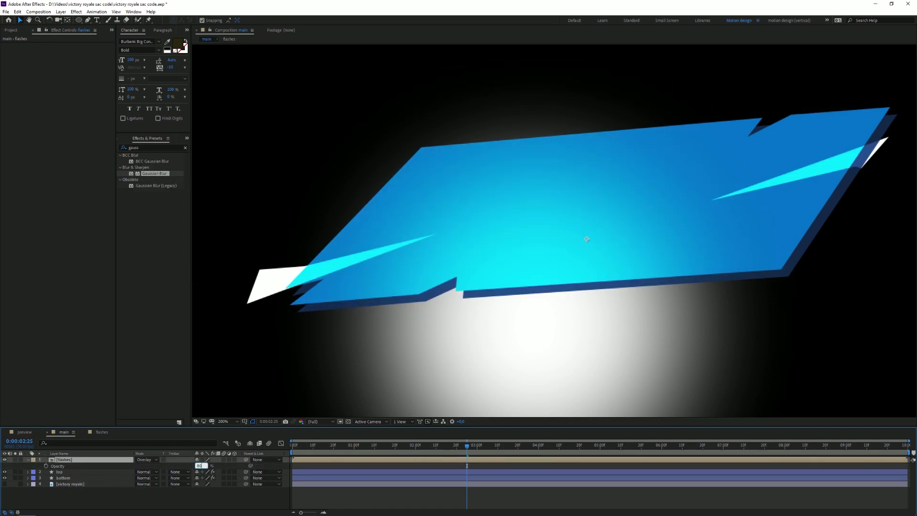
{"action": "key", "text": "Return"}
Duplicate the top layer, place the copy above flashes, and parent flashes to the original top layer.
{"action": "left_click", "coordinate": [62, 472]}
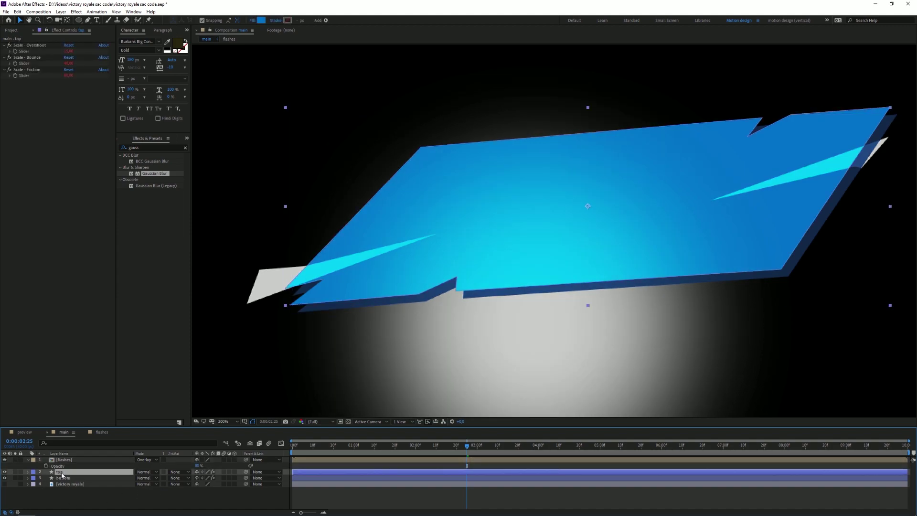
{"action": "key", "text": "ctrl+d"}
{"action": "left_click_drag", "start_coordinate": [62, 473], "coordinate": [89, 460]}
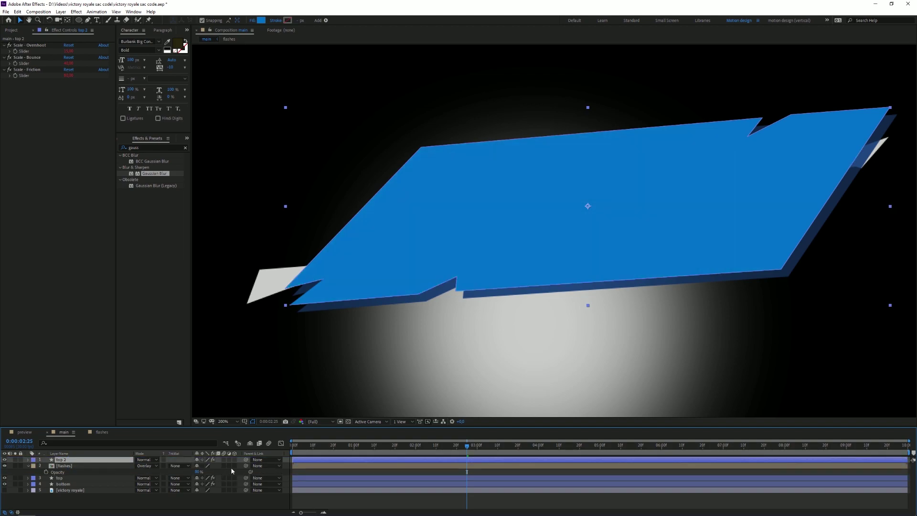
{"action": "left_click", "coordinate": [61, 470]}
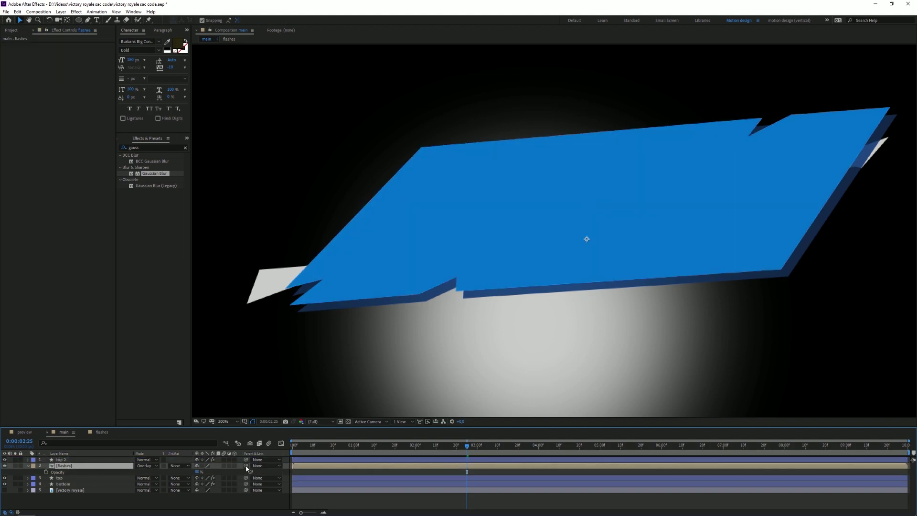
{"action": "left_click_drag", "start_coordinate": [246, 465], "coordinate": [61, 480]}
{"action": "key", "text": "space"}
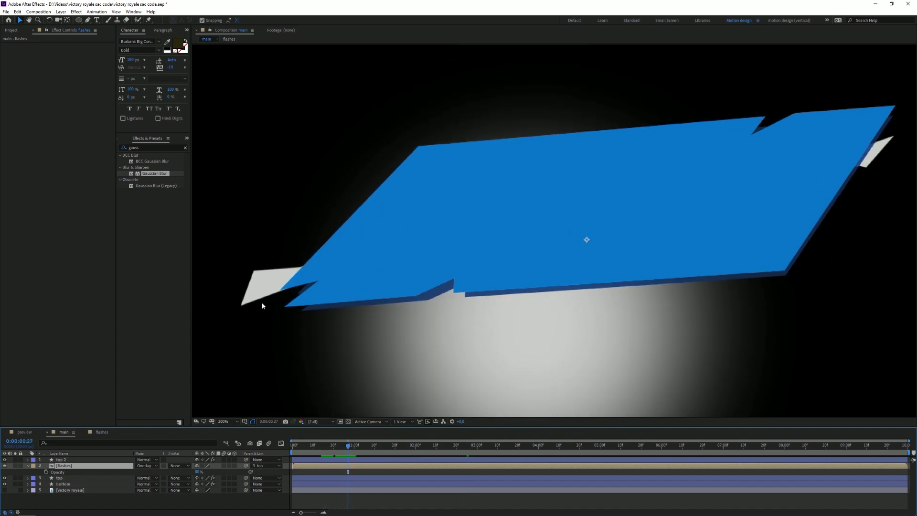
Set the flashes layer's track matte to Alpha, using the top layer's copy above it, and preview the animation.
{"action": "left_click", "coordinate": [184, 465]}
{"action": "left_click", "coordinate": [189, 484]}
{"action": "mouse_move", "coordinate": [335, 446]}
{"action": "left_mouse_down"}
{"action": "mouse_move", "coordinate": [317, 446]}
{"action": "mouse_move", "coordinate": [335, 447]}
{"action": "left_mouse_up"}
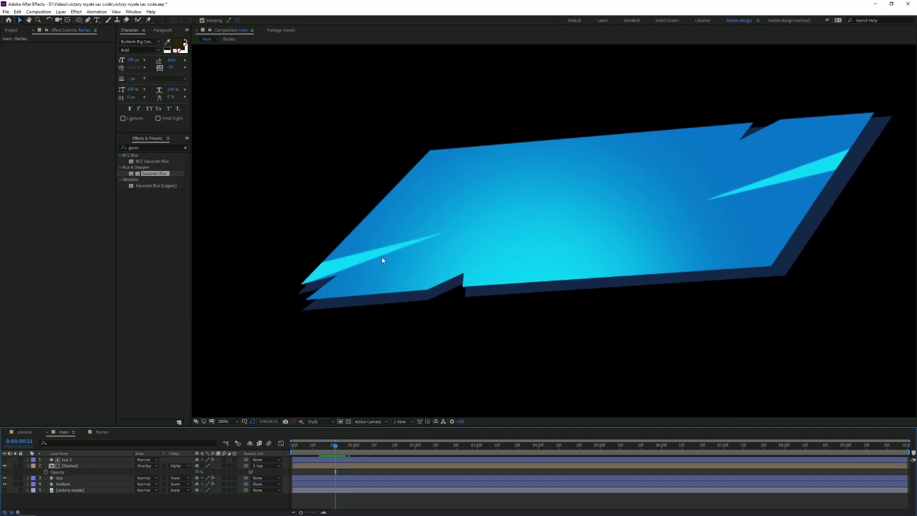
{"action": "key", "text": "space"}
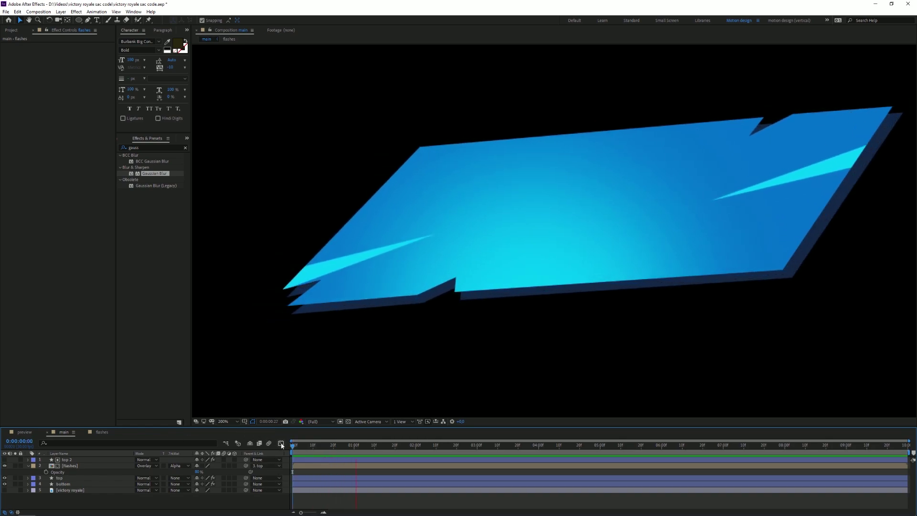
{"action": "left_click", "coordinate": [32, 464]}
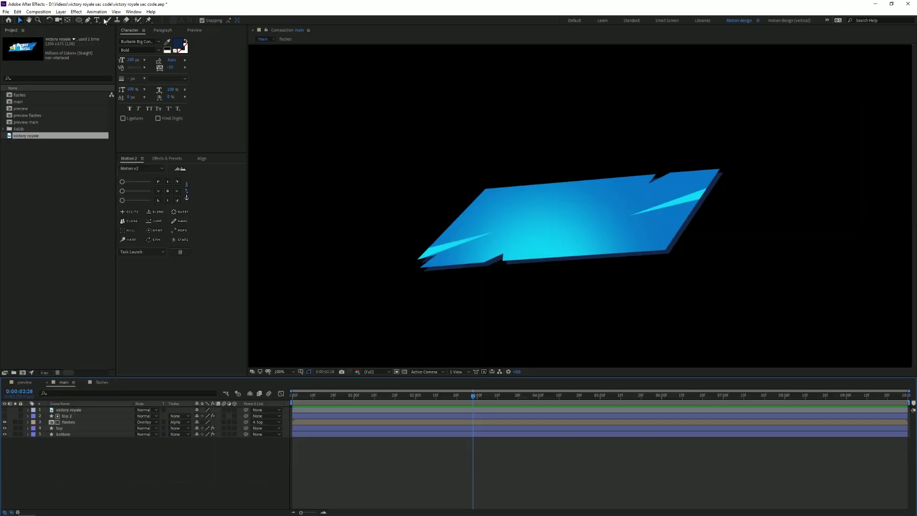
Create a white text layer over the banner reading "USE CODE".
{"action": "left_click", "coordinate": [178, 44]}
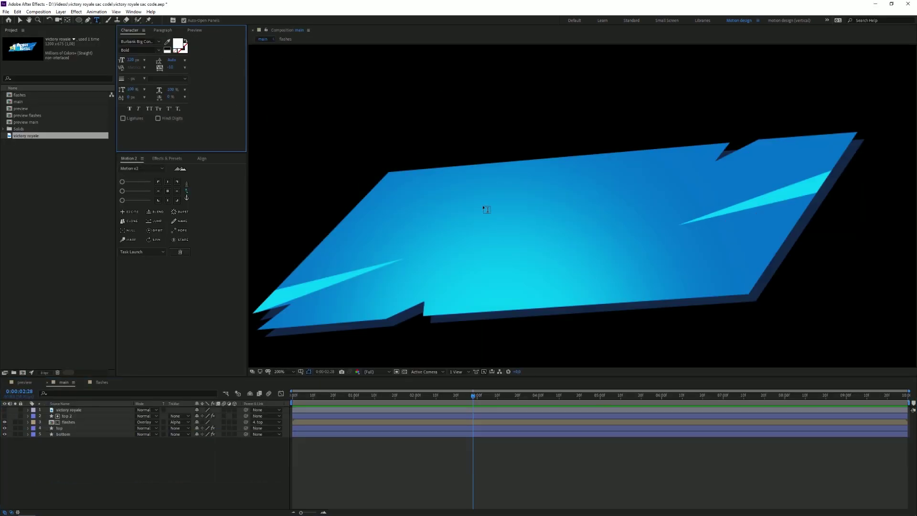
{"action": "left_click", "coordinate": [478, 187]}
{"action": "type", "text": "Use Cod"}
{"action": "key", "text": "ctrl+a"}
{"action": "type", "text": "USE COD"}
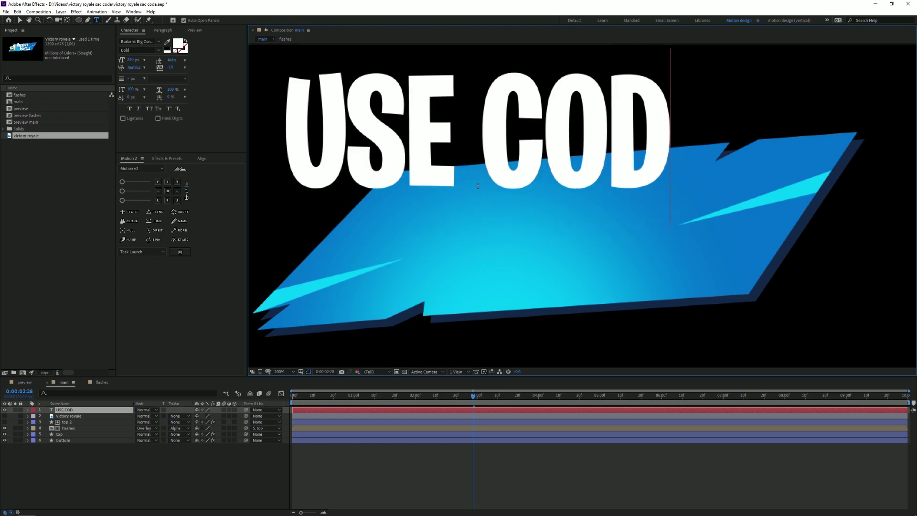
{"action": "type", "text": "E"}
Set the font size of "ODE" and "SE" to 180 px, leaving each word's first letter larger.
{"action": "left_click_drag", "start_coordinate": [533, 110], "coordinate": [449, 107]}
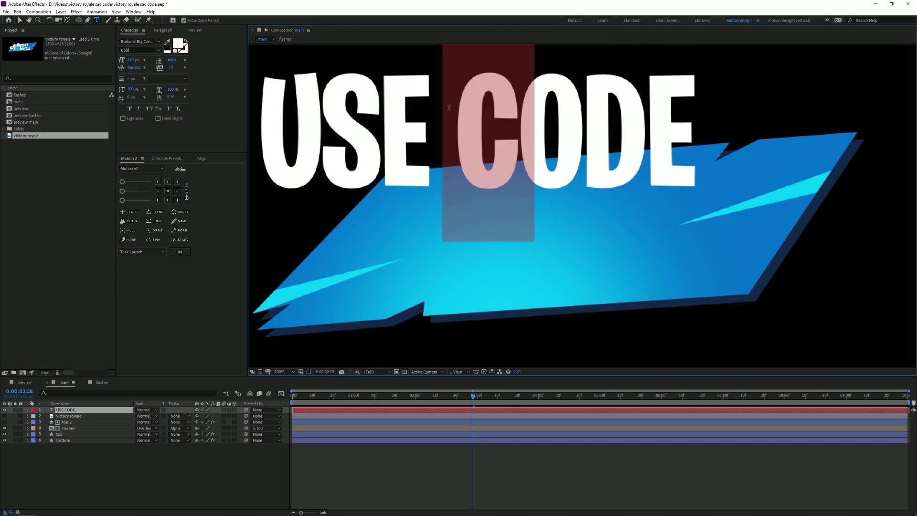
{"action": "left_click_drag", "start_coordinate": [529, 131], "coordinate": [718, 138]}
{"action": "left_click", "coordinate": [137, 59]}
{"action": "type", "text": "180"}
{"action": "key", "text": "Return"}
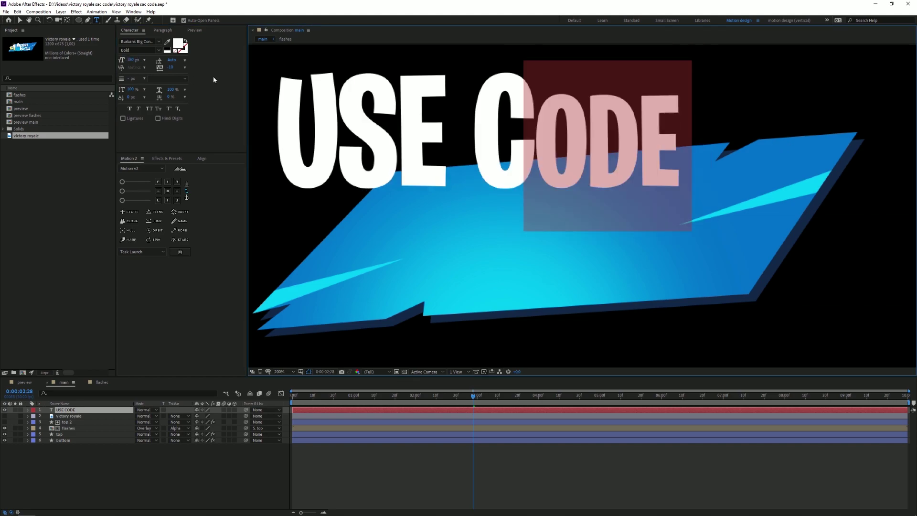
{"action": "left_click_drag", "start_coordinate": [375, 132], "coordinate": [574, 112]}
{"action": "left_click", "coordinate": [135, 59]}
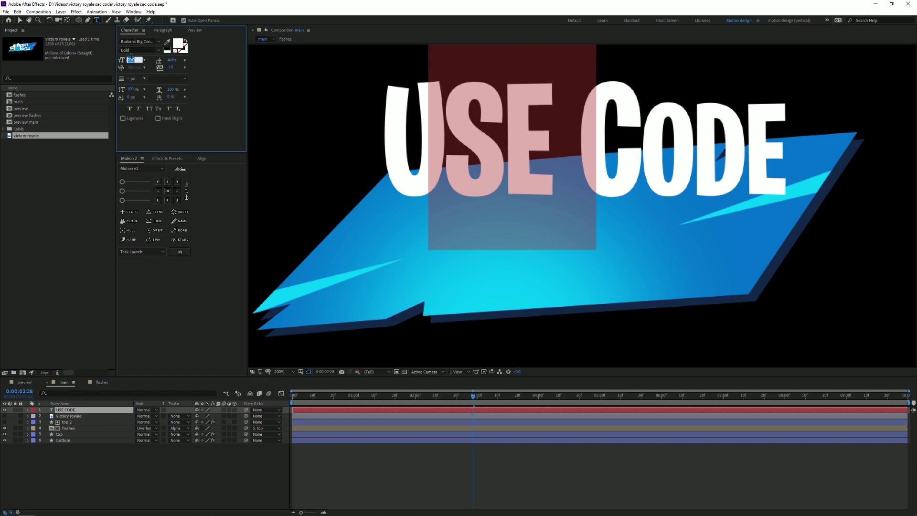
{"action": "type", "text": "180"}
{"action": "key", "text": "Return"}
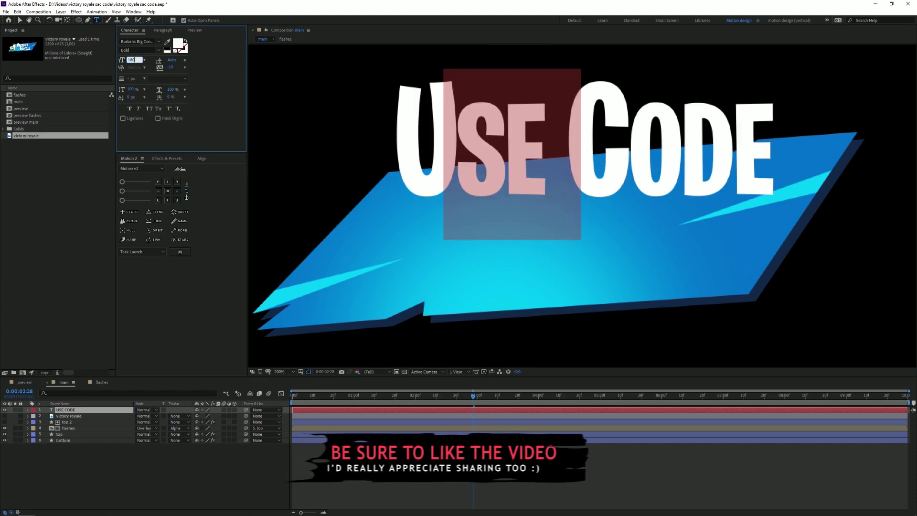
Move the "Use Code" text layer down onto the banner.
{"action": "left_click", "coordinate": [75, 460]}
{"action": "left_click", "coordinate": [76, 410]}
{"action": "key", "text": "v"}
{"action": "left_click_drag", "start_coordinate": [570, 118], "coordinate": [568, 169]}
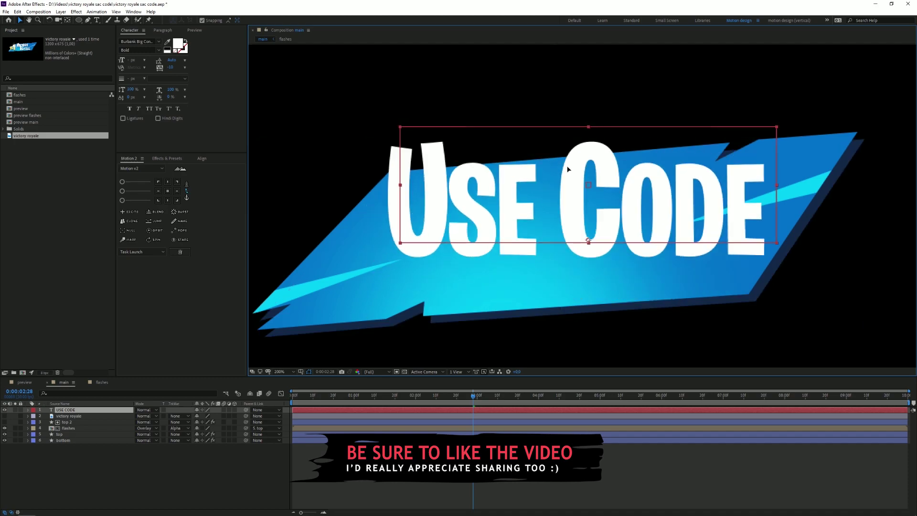
Scale the "Use Code" text to 70% and reposition it in the banner's upper half.
{"action": "key", "text": "s"}
{"action": "left_click", "coordinate": [215, 416]}
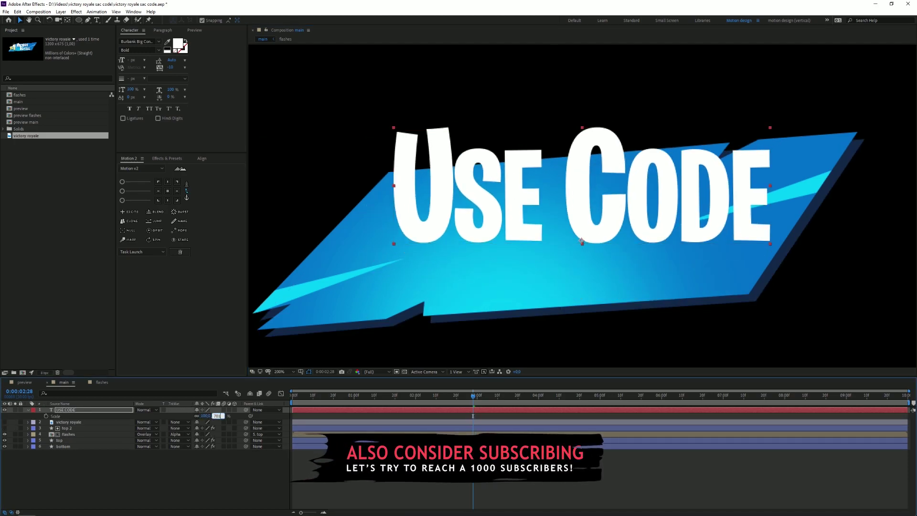
{"action": "type", "text": "701"}
{"action": "key", "text": "Return"}
{"action": "left_click", "coordinate": [216, 416]}
{"action": "type", "text": "70"}
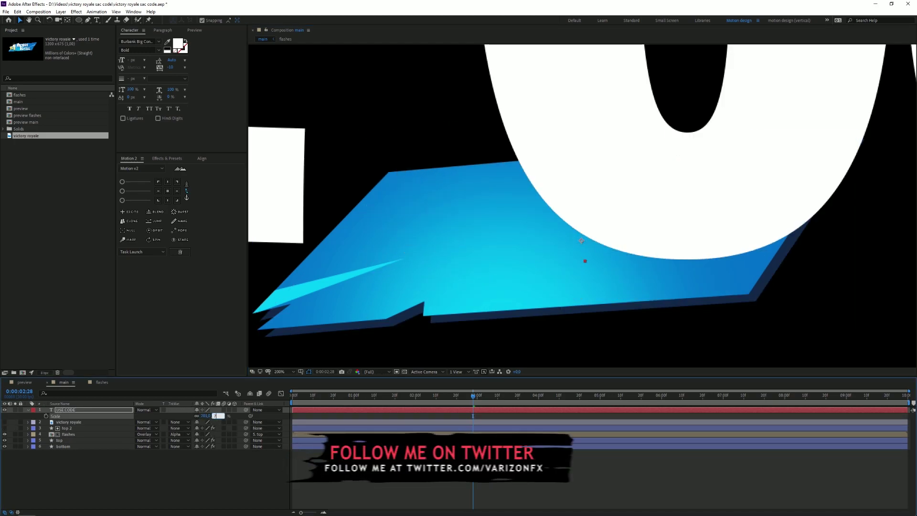
{"action": "key", "text": "Return"}
{"action": "left_click_drag", "start_coordinate": [643, 205], "coordinate": [632, 196]}
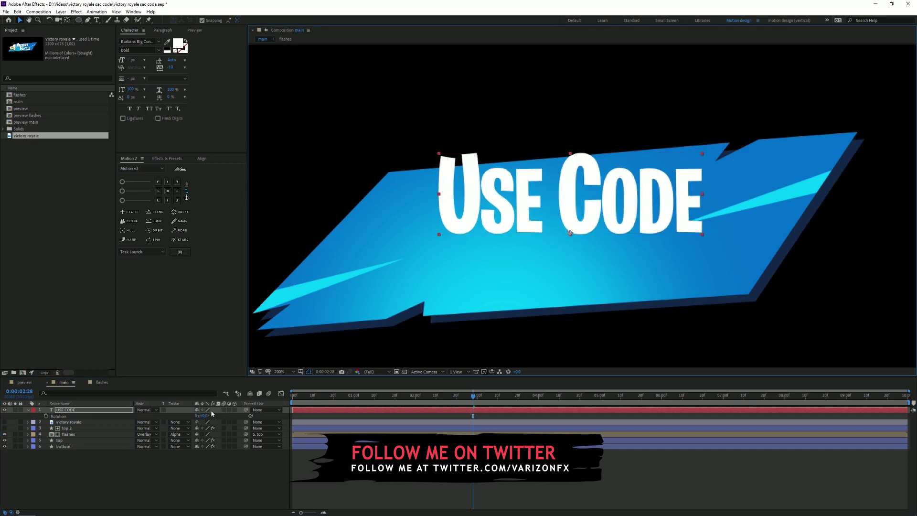
Rotate the "Use Code" text to -3° and shift it slightly up toward the banner's upper edge.
{"action": "left_click_drag", "start_coordinate": [212, 415], "coordinate": [211, 416]}
{"action": "mouse_move", "coordinate": [629, 188]}
{"action": "left_mouse_down"}
{"action": "mouse_move", "coordinate": [624, 173]}
{"action": "mouse_move", "coordinate": [638, 173]}
{"action": "left_mouse_up"}
Duplicate the "Use Code" text beneath the original, slightly offset, and fill the lower copy with the banner's dark navy as a shadow.
{"action": "key", "text": "ctrl+d"}
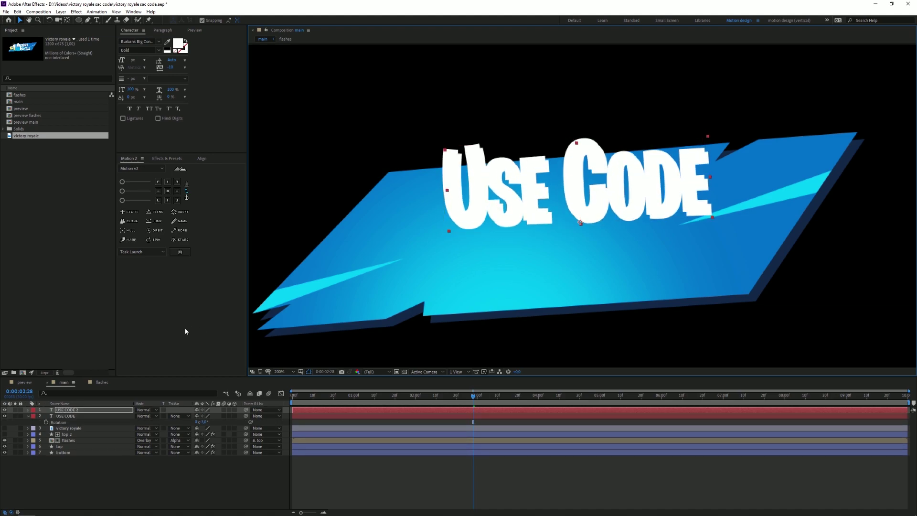
{"action": "key", "text": "ctrl+bracketleft"}
{"action": "key", "text": "u"}
{"action": "double_click", "coordinate": [77, 416]}
{"action": "left_click", "coordinate": [166, 49]}
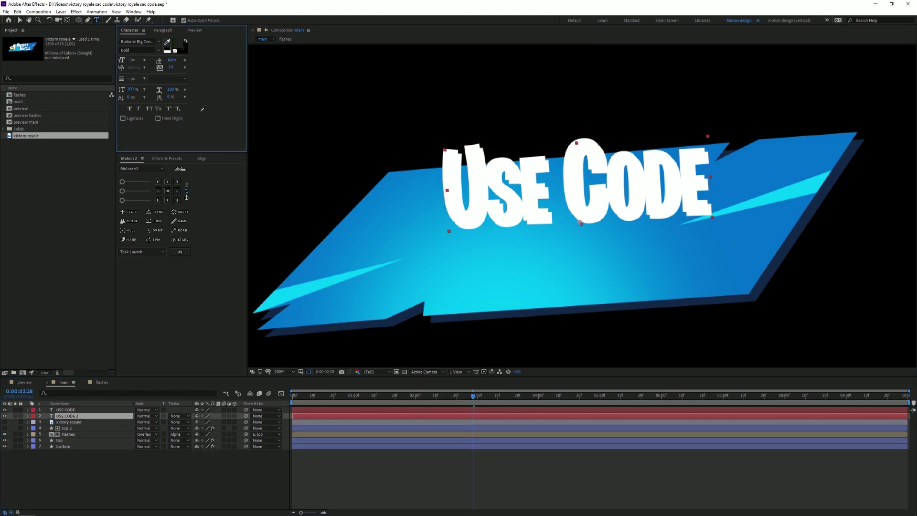
{"action": "left_click", "coordinate": [447, 317]}
{"action": "key", "text": "v"}
Duplicate the white "Use Code" text together with its shadow and move the copies to the banner's lower half.
{"action": "left_click", "coordinate": [71, 411], "text": "ctrl"}
{"action": "key", "text": "ctrl+d"}
{"action": "mouse_move", "coordinate": [70, 422]}
{"action": "left_mouse_down"}
{"action": "mouse_move", "coordinate": [71, 404]}
{"action": "mouse_move", "coordinate": [72, 414]}
{"action": "left_mouse_up"}
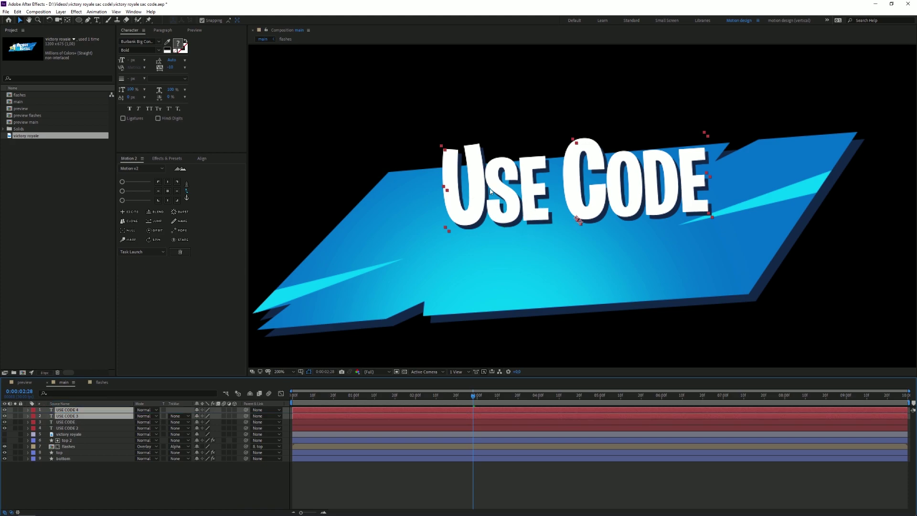
{"action": "left_click_drag", "start_coordinate": [507, 192], "coordinate": [530, 282]}
Replace the lower line's white text and its shadow copy with "Royale".
{"action": "key", "text": "ctrl+t"}
{"action": "left_click_drag", "start_coordinate": [470, 268], "coordinate": [862, 281]}
{"action": "type", "text": "R"}
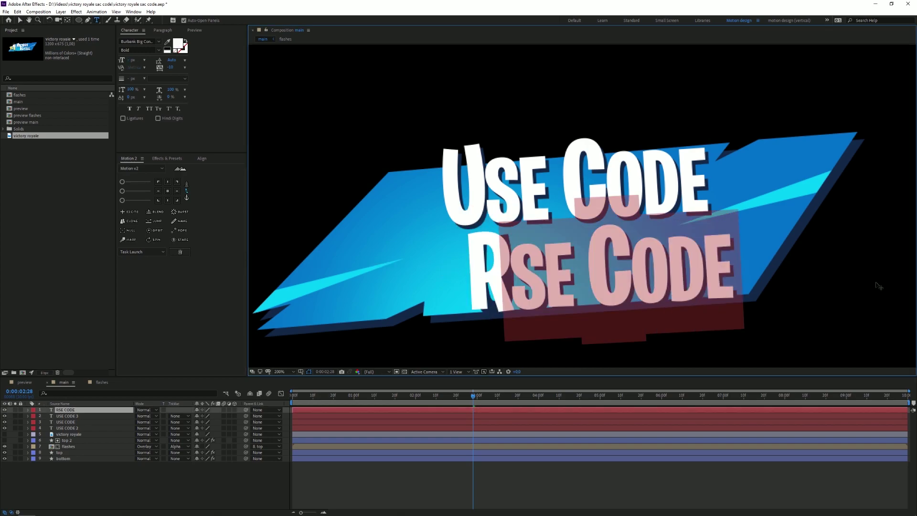
{"action": "type", "text": "oyale"}
{"action": "left_click", "coordinate": [547, 281]}
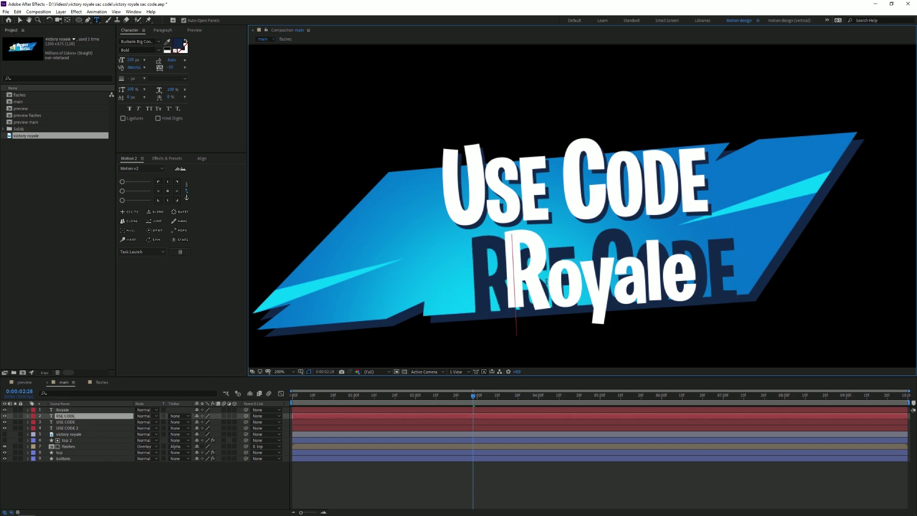
{"action": "left_click_drag", "start_coordinate": [544, 273], "coordinate": [756, 281]}
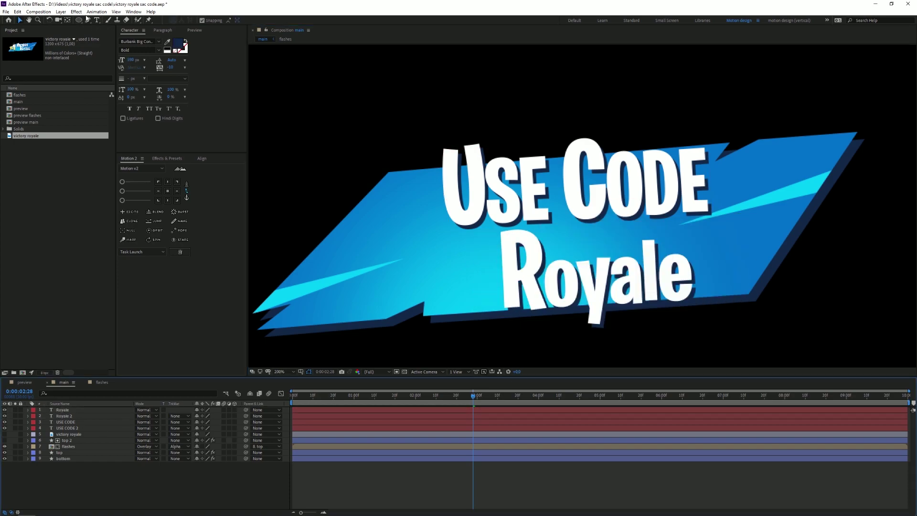
Capitalize the remaining letters of both "Royale" layers as "OYALE", keeping the first letter larger.
{"action": "left_click", "coordinate": [97, 20]}
{"action": "left_click_drag", "start_coordinate": [565, 292], "coordinate": [813, 296]}
{"action": "key", "text": "BackSpace"}
{"action": "key", "text": "BackSpace"}
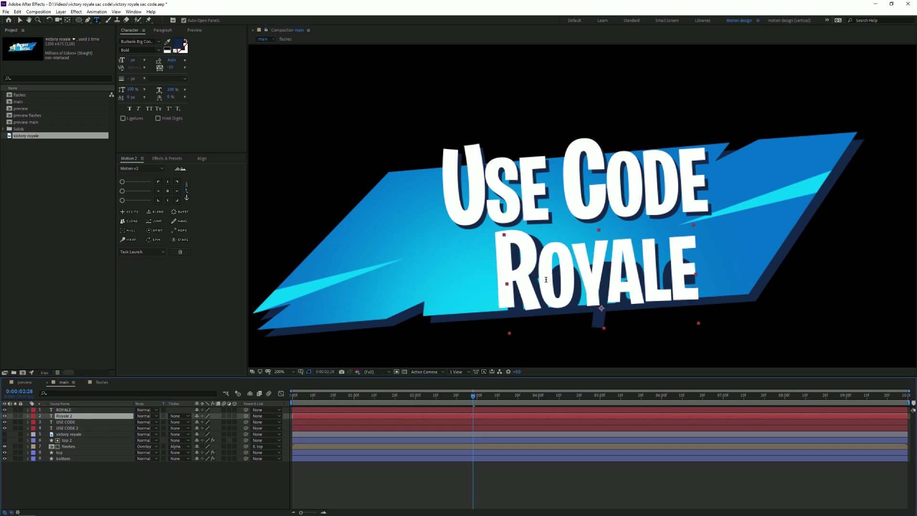
{"action": "left_click_drag", "start_coordinate": [541, 275], "coordinate": [703, 283]}
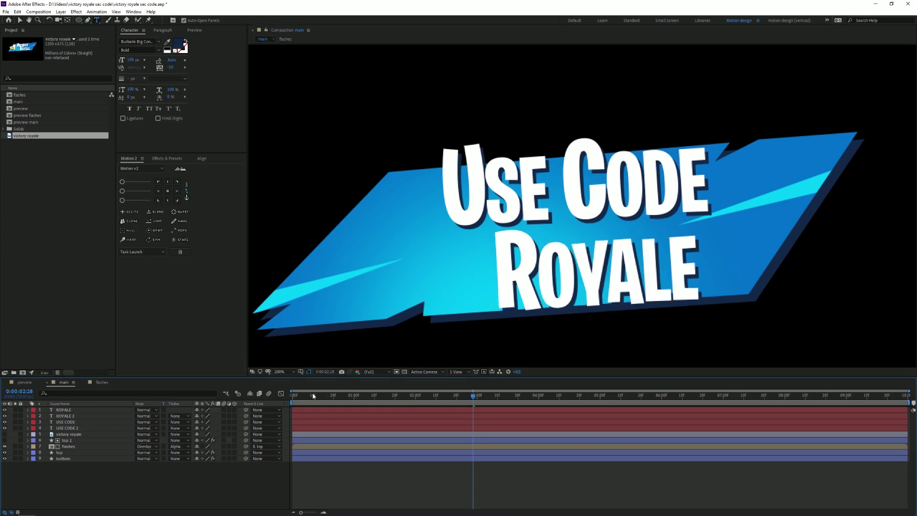
Duplicate the "Royale" text and its shadow together and move the copies to the banner's left end.
{"action": "left_click", "coordinate": [67, 416]}
{"action": "left_click", "coordinate": [72, 410], "text": "shift"}
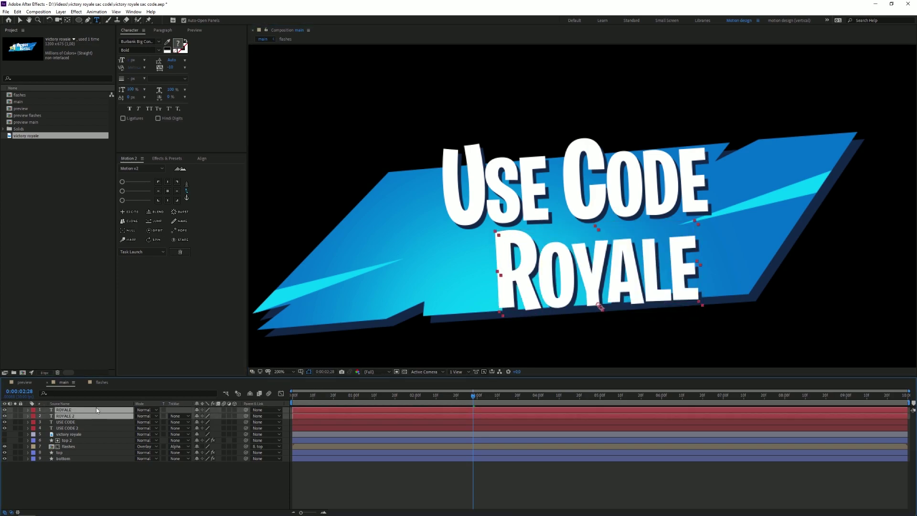
{"action": "key", "text": "ctrl+d"}
{"action": "mouse_move", "coordinate": [78, 406]}
{"action": "left_mouse_down"}
{"action": "mouse_move", "coordinate": [75, 424]}
{"action": "mouse_move", "coordinate": [79, 414]}
{"action": "left_mouse_up"}
{"action": "key", "text": "v"}
{"action": "left_click_drag", "start_coordinate": [507, 271], "coordinate": [292, 255]}
{"action": "key", "text": "space"}
{"action": "left_click_drag", "start_coordinate": [428, 245], "coordinate": [598, 232]}
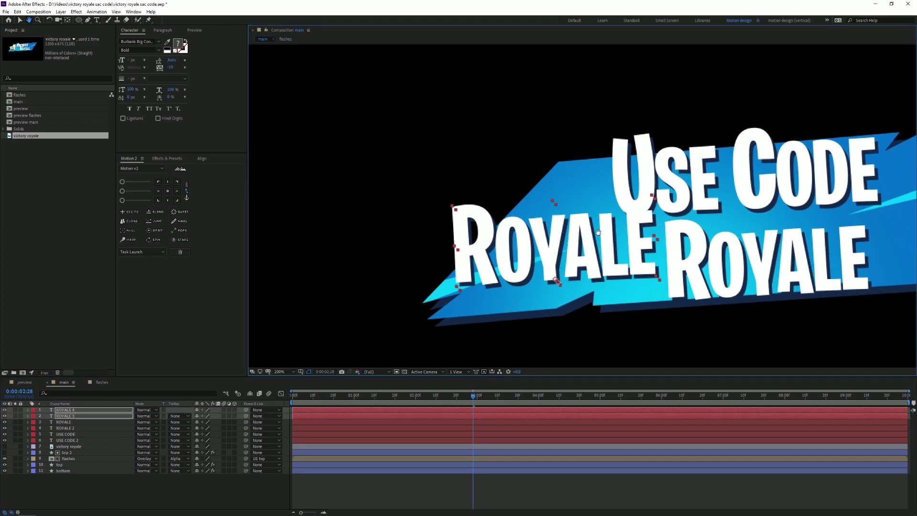
Replace the text of the left-hand copy and its shadow with "#1".
{"action": "left_click_drag", "start_coordinate": [457, 236], "coordinate": [750, 244]}
{"action": "type", "text": "#1"}
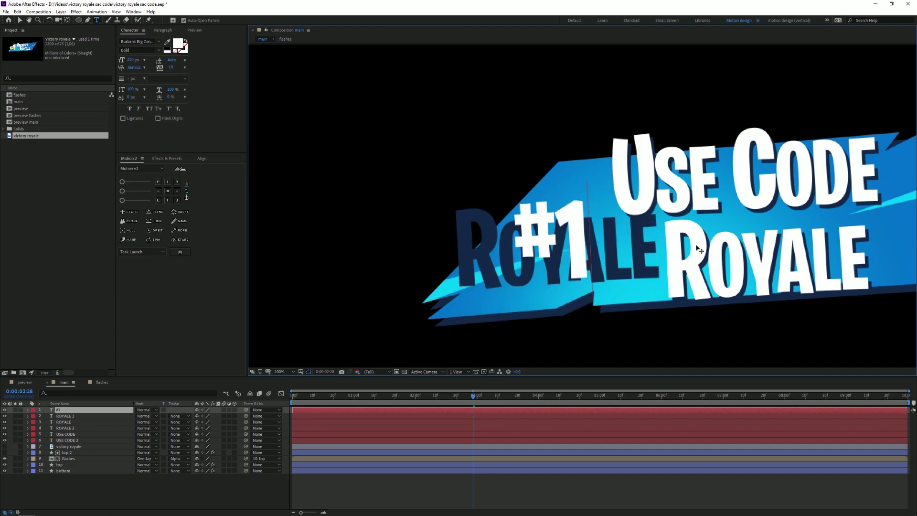
{"action": "double_click", "coordinate": [65, 416]}
{"action": "type", "text": "#1"}
Enlarge the "#1" text and its shadow together and tilt them counter-clockwise about 12° at the banner's left end.
{"action": "left_click", "coordinate": [65, 410], "text": "shift"}
{"action": "key", "text": "v"}
{"action": "key", "text": "s"}
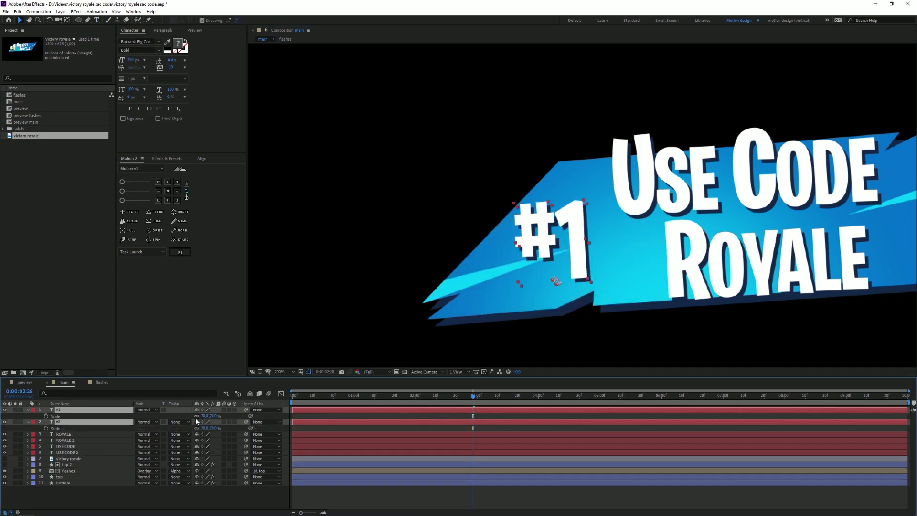
{"action": "left_click_drag", "start_coordinate": [217, 417], "coordinate": [228, 417]}
{"action": "left_click_drag", "start_coordinate": [591, 202], "coordinate": [543, 238]}
{"action": "key", "text": "r"}
{"action": "left_click_drag", "start_coordinate": [203, 415], "coordinate": [199, 416]}
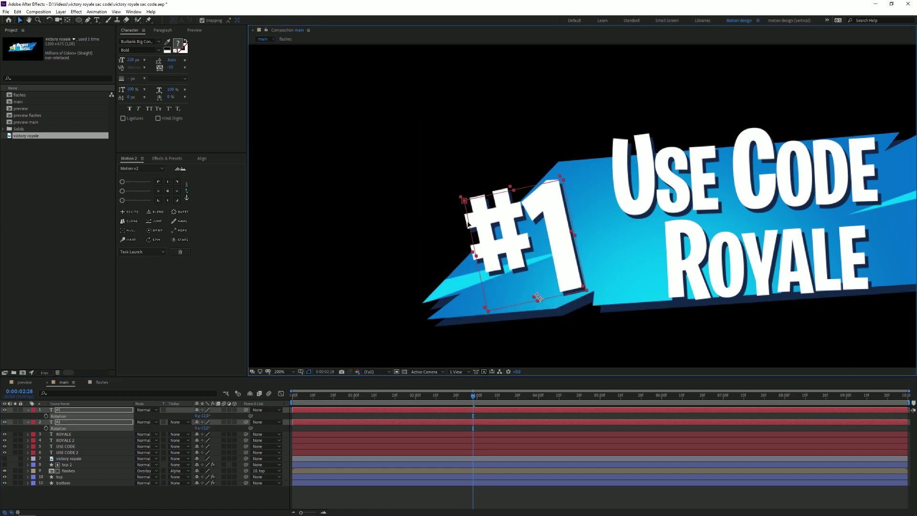